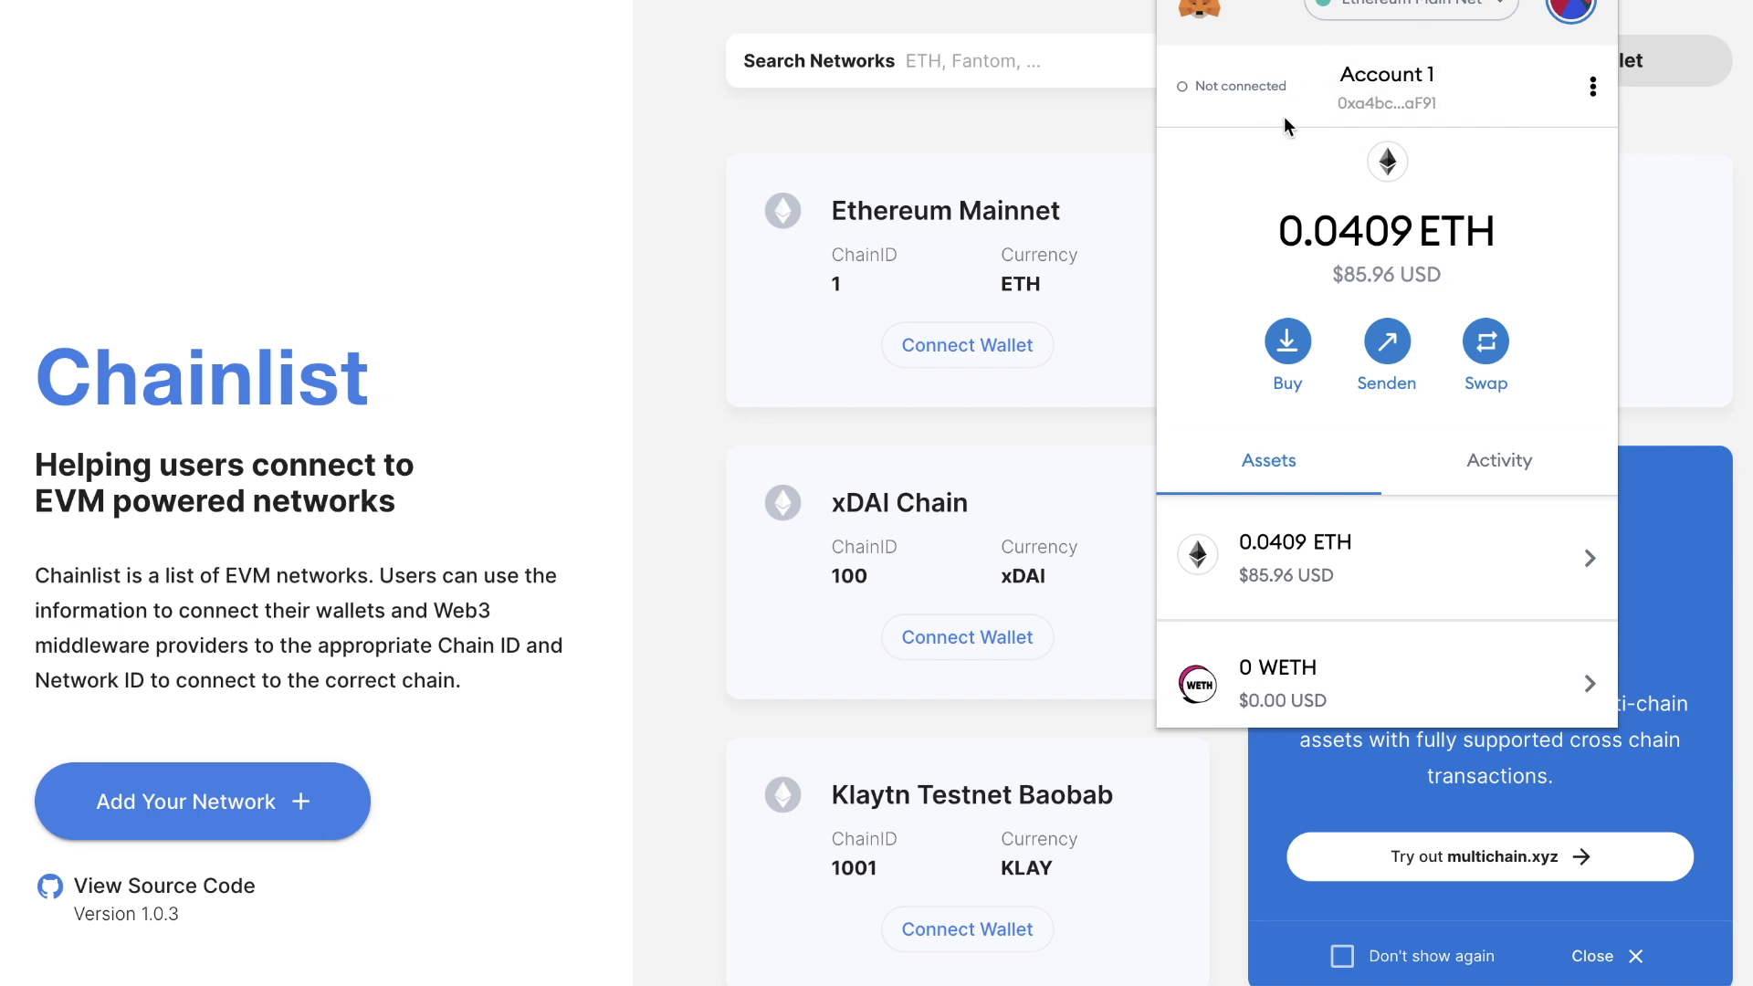
# Close the wallet overview and connect MetaMask Account 1 to Chainlist
pyautogui.click(646, 163)
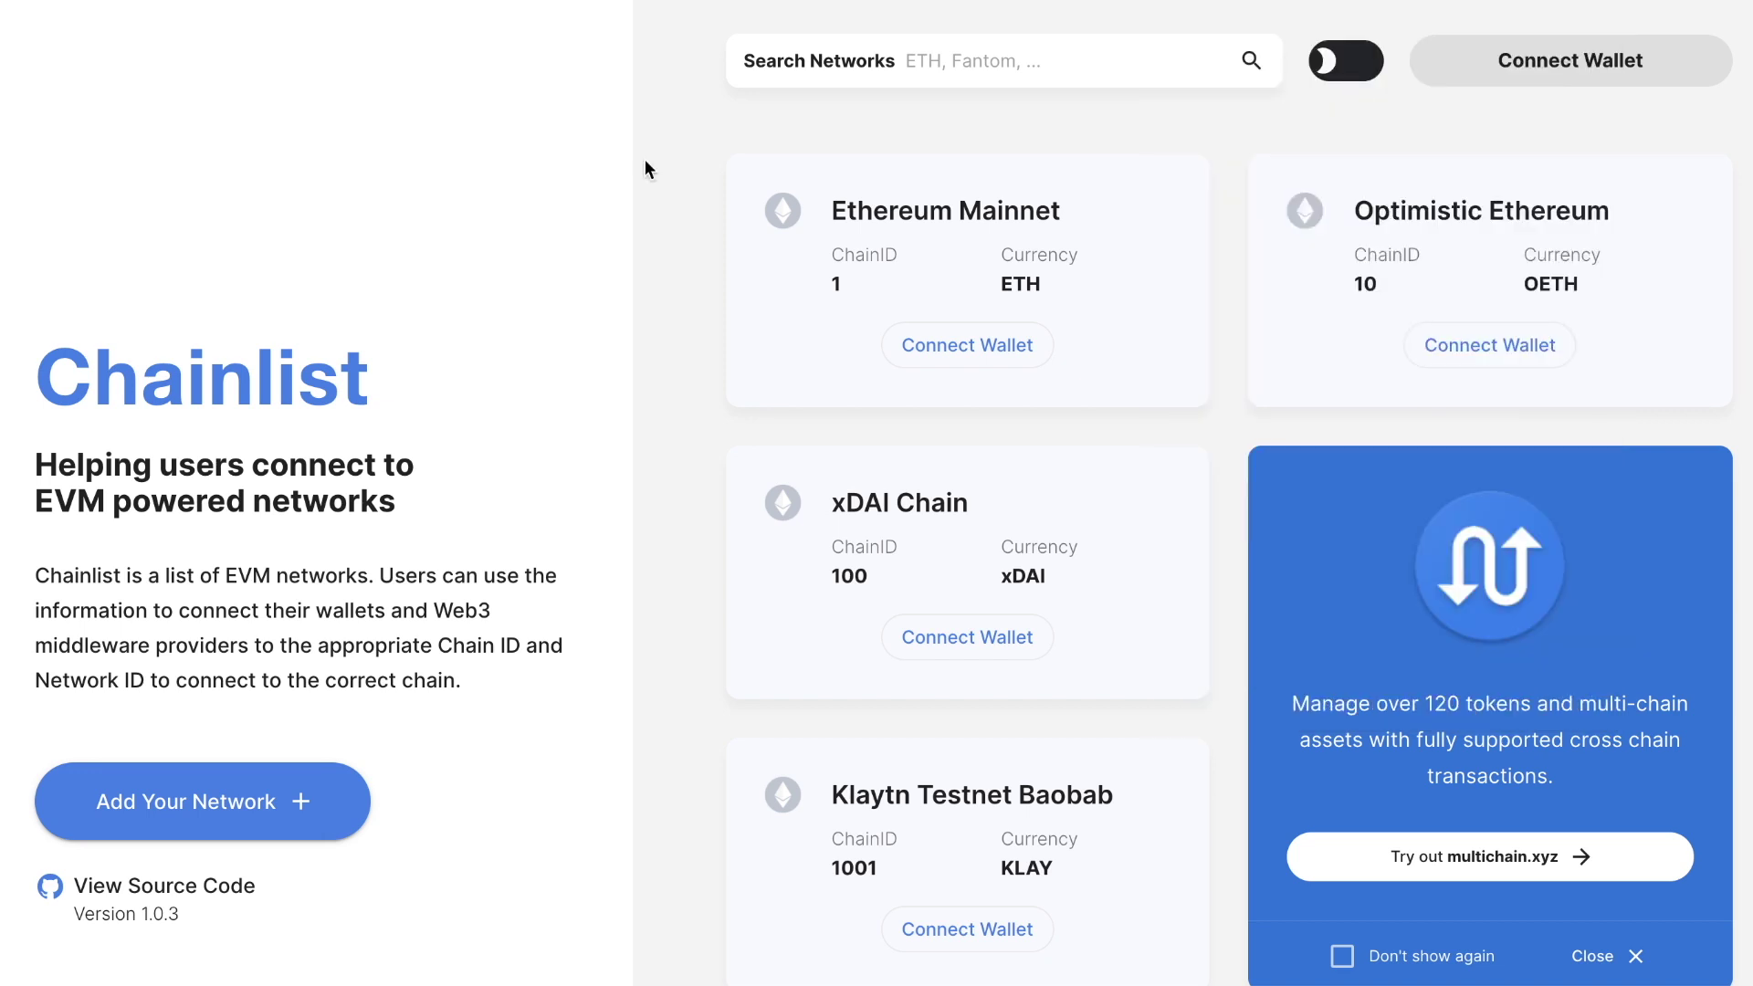
pyautogui.click(1578, 77)
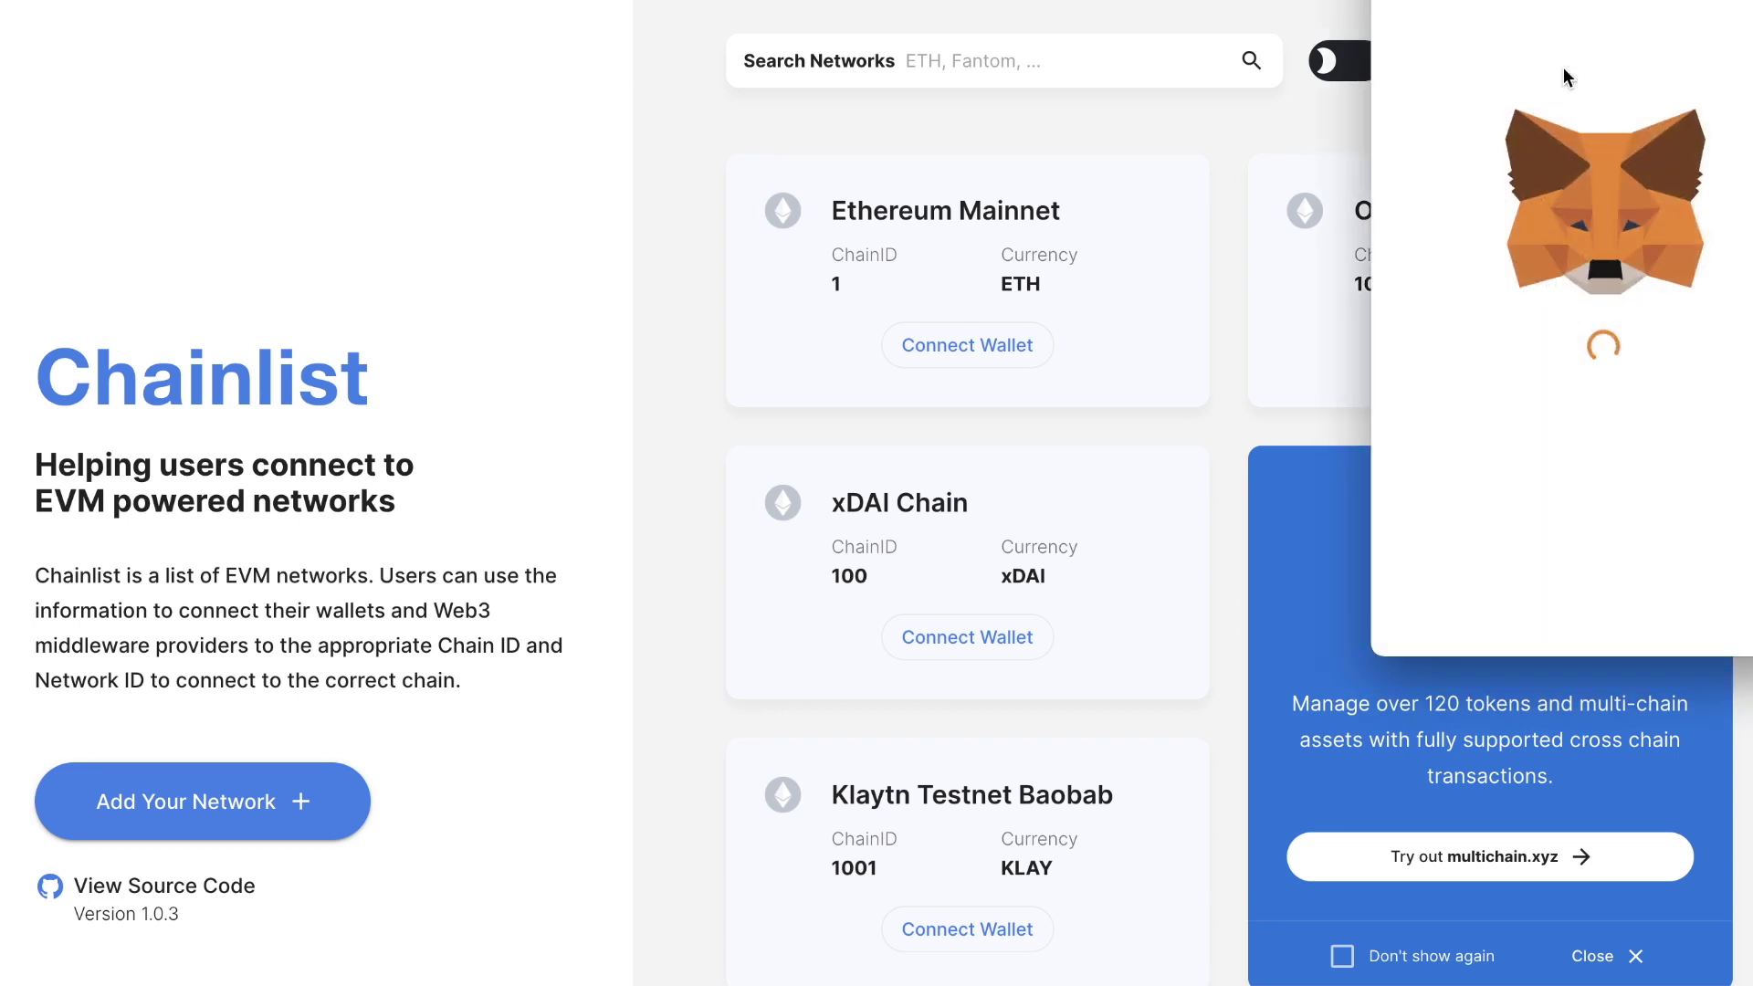
pyautogui.click(1725, 614)
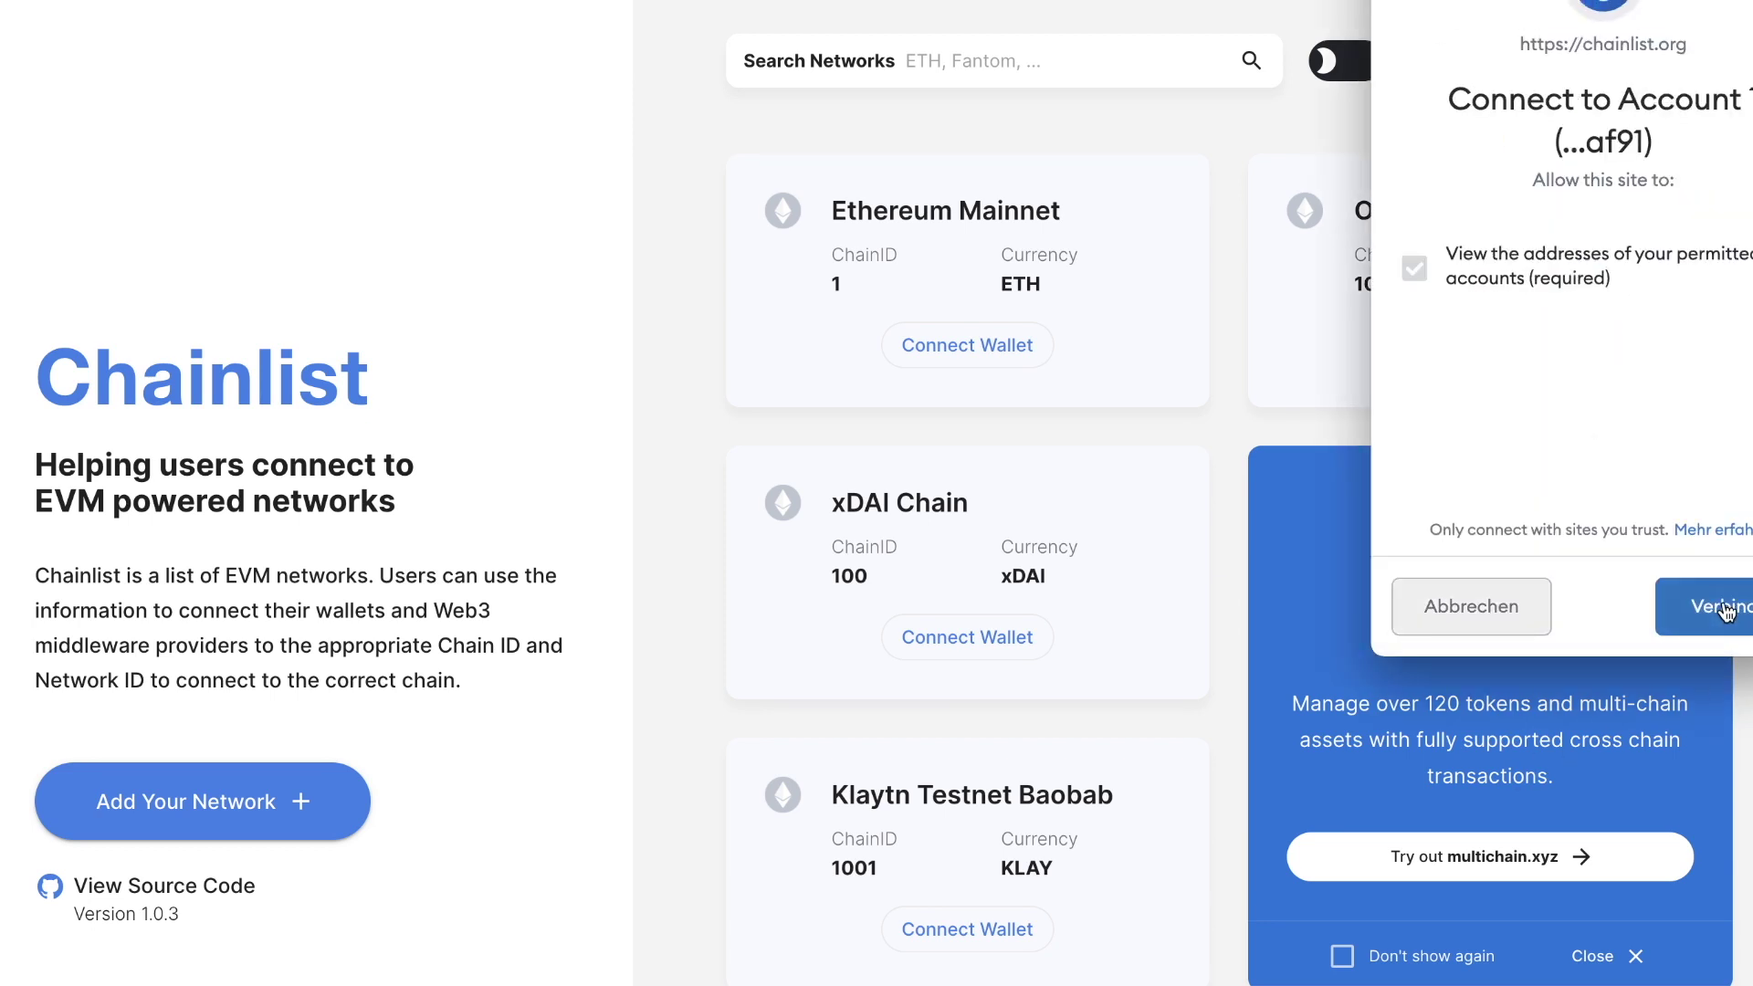
pyautogui.click(1704, 607)
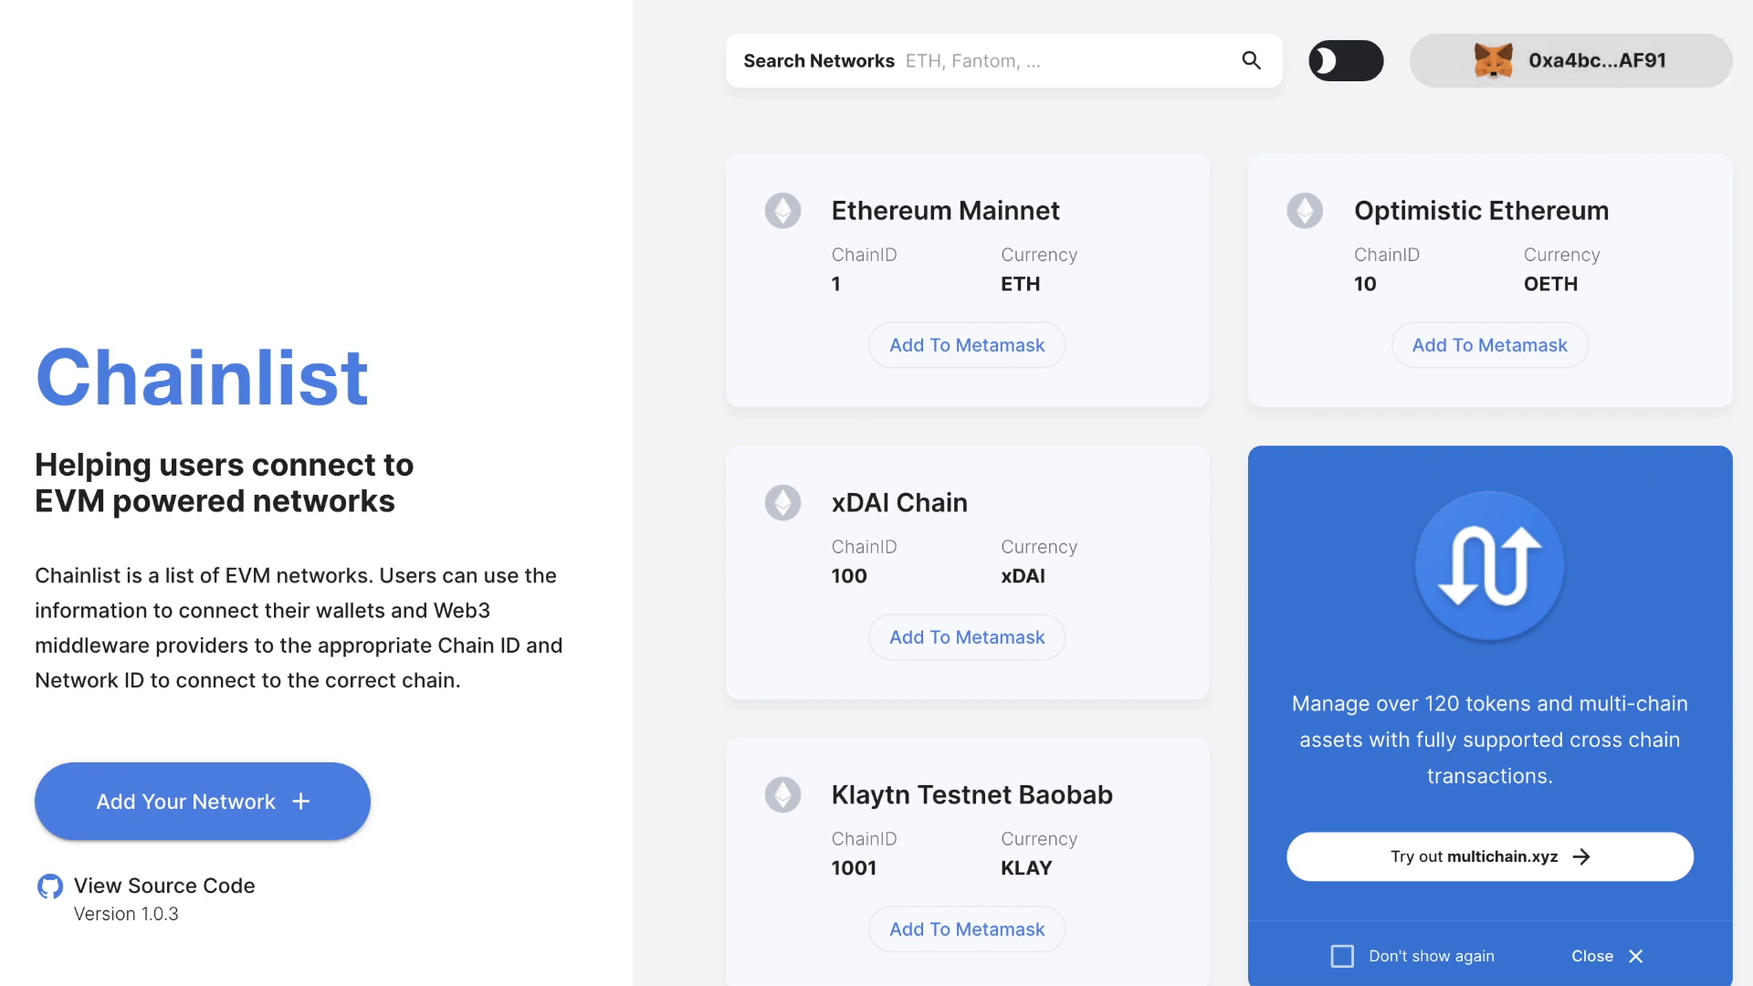
pyautogui.hotkey('alt', 'shift', 'm')
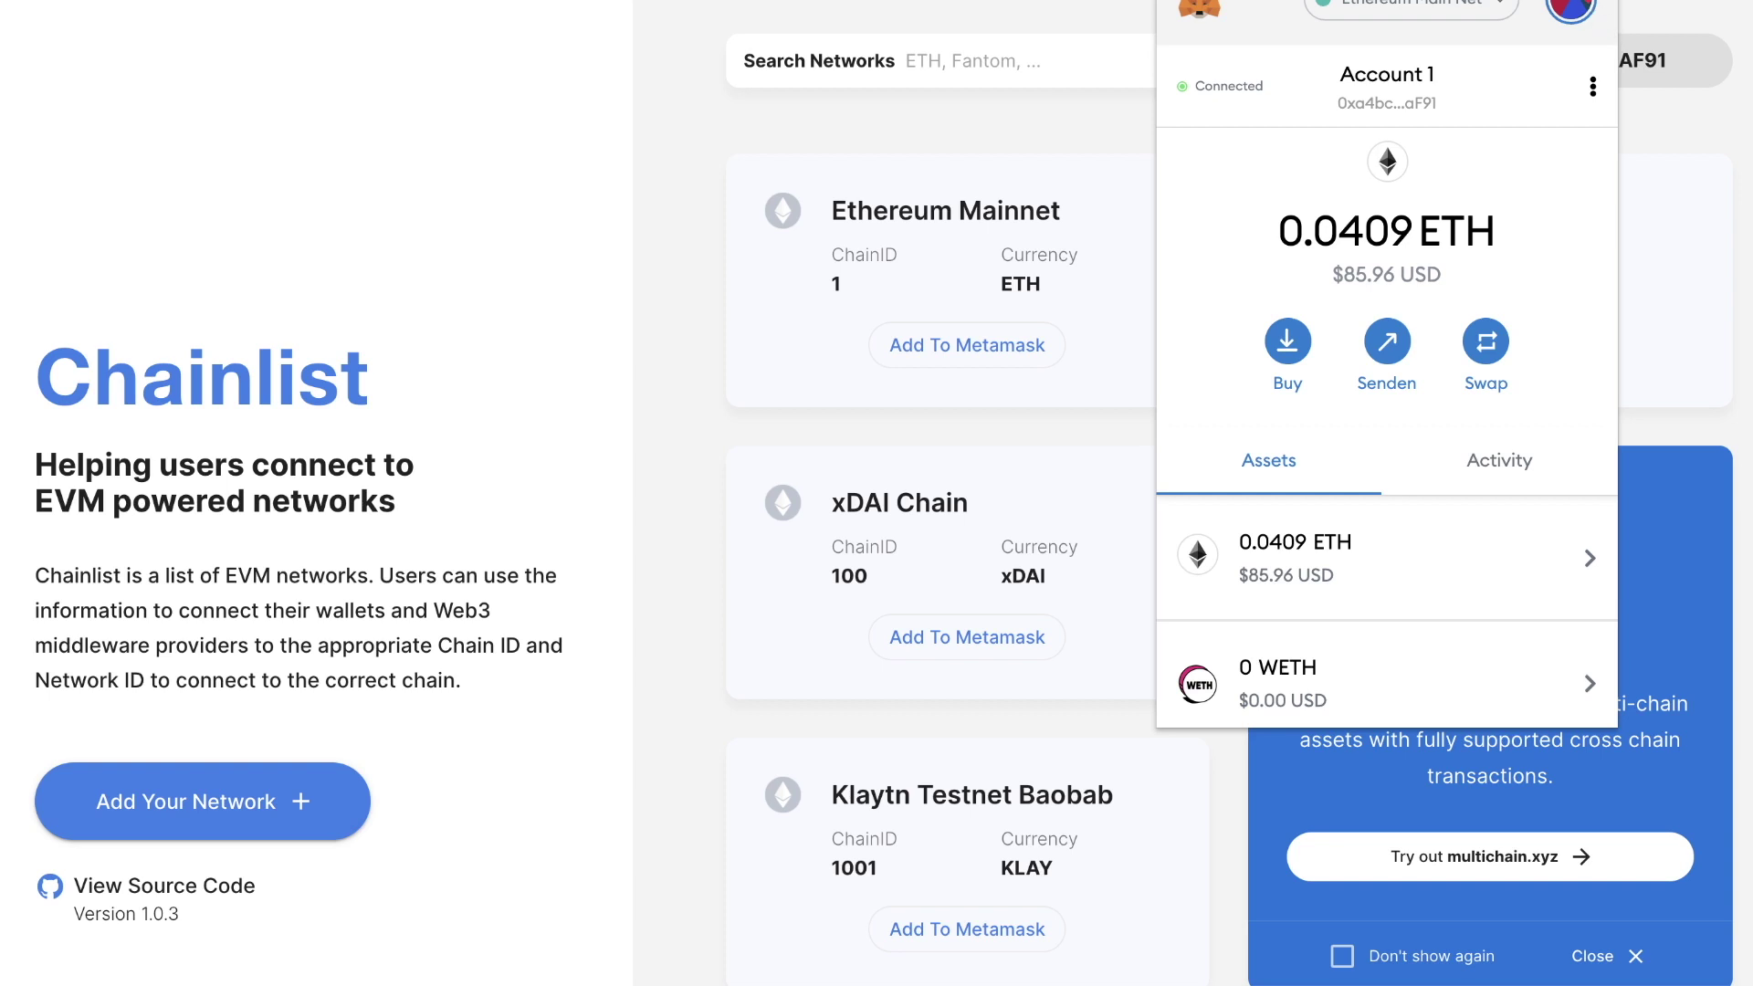
pyautogui.click(1509, 9)
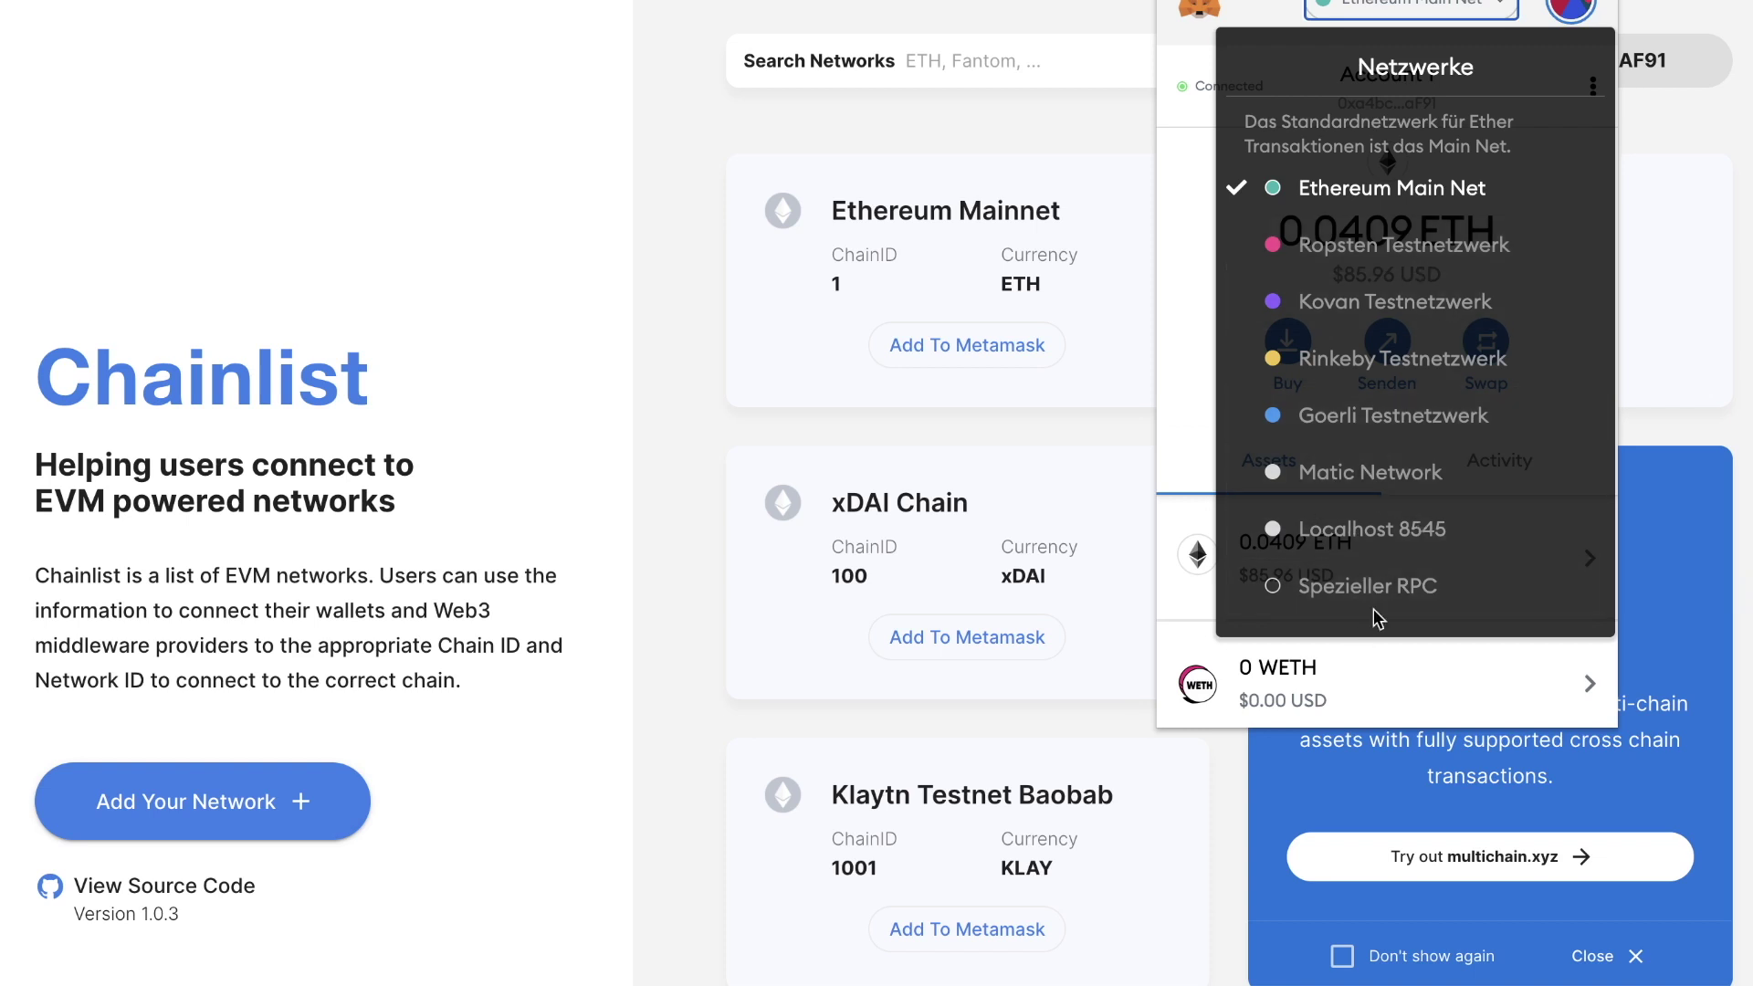
pyautogui.moveTo(1470, 482)
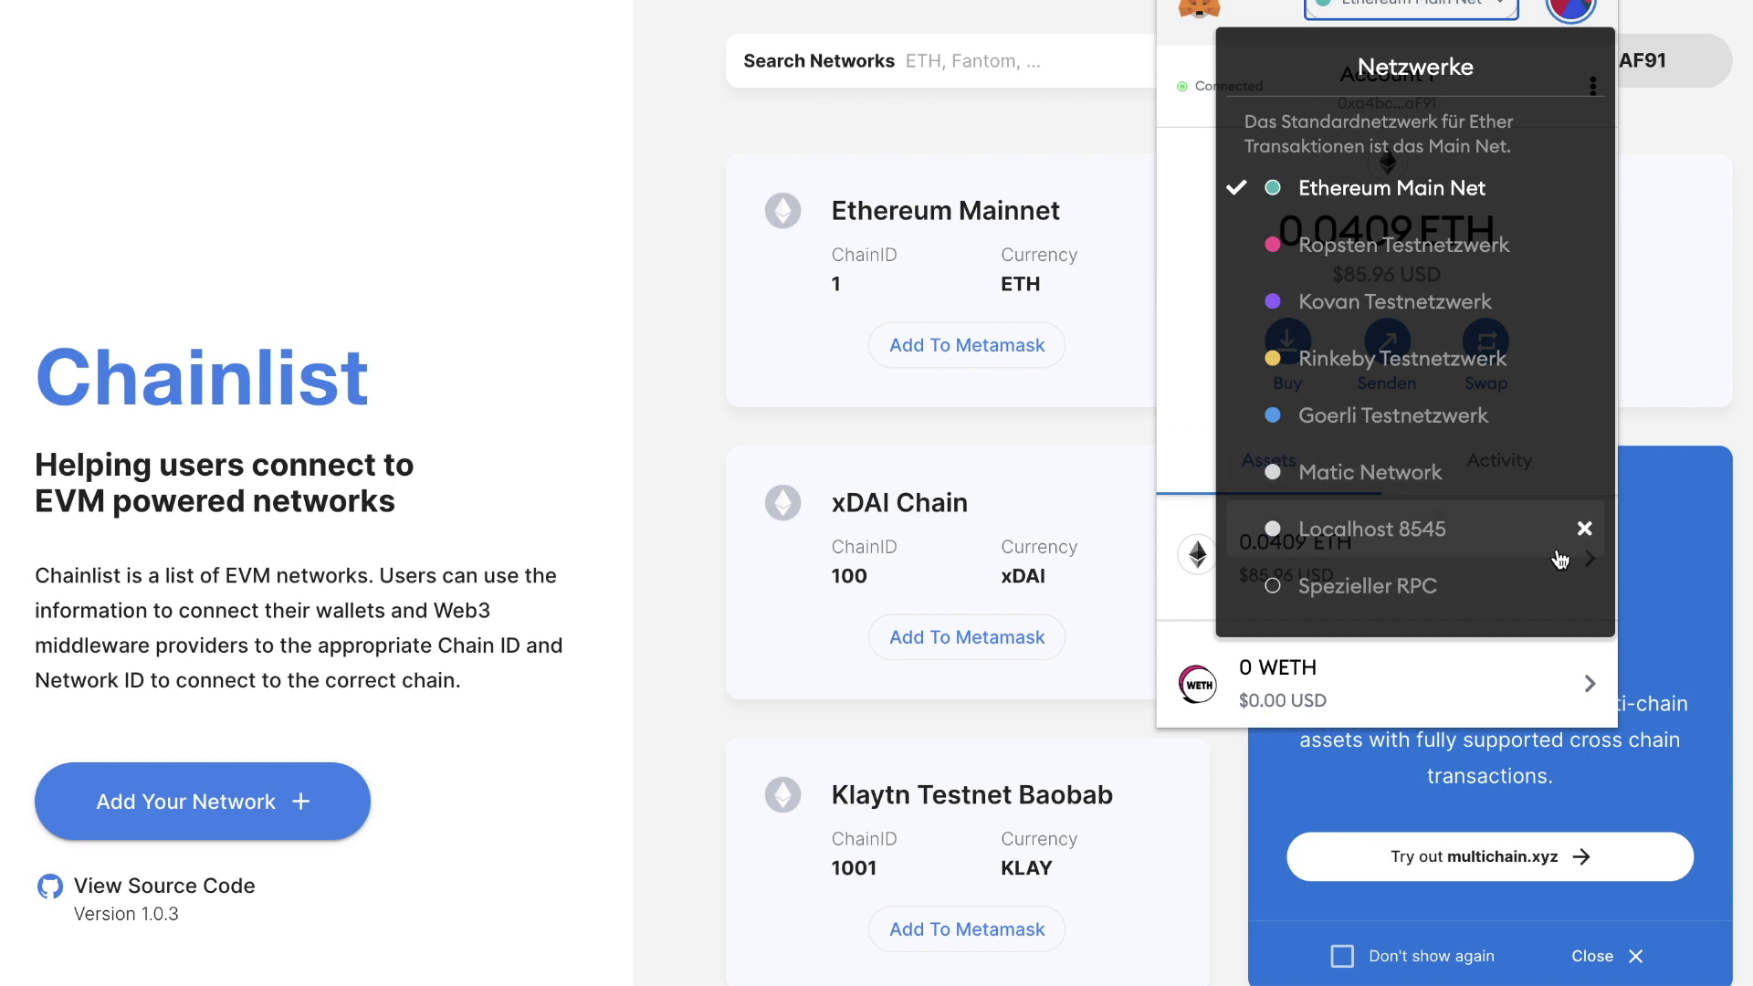
pyautogui.click(676, 361)
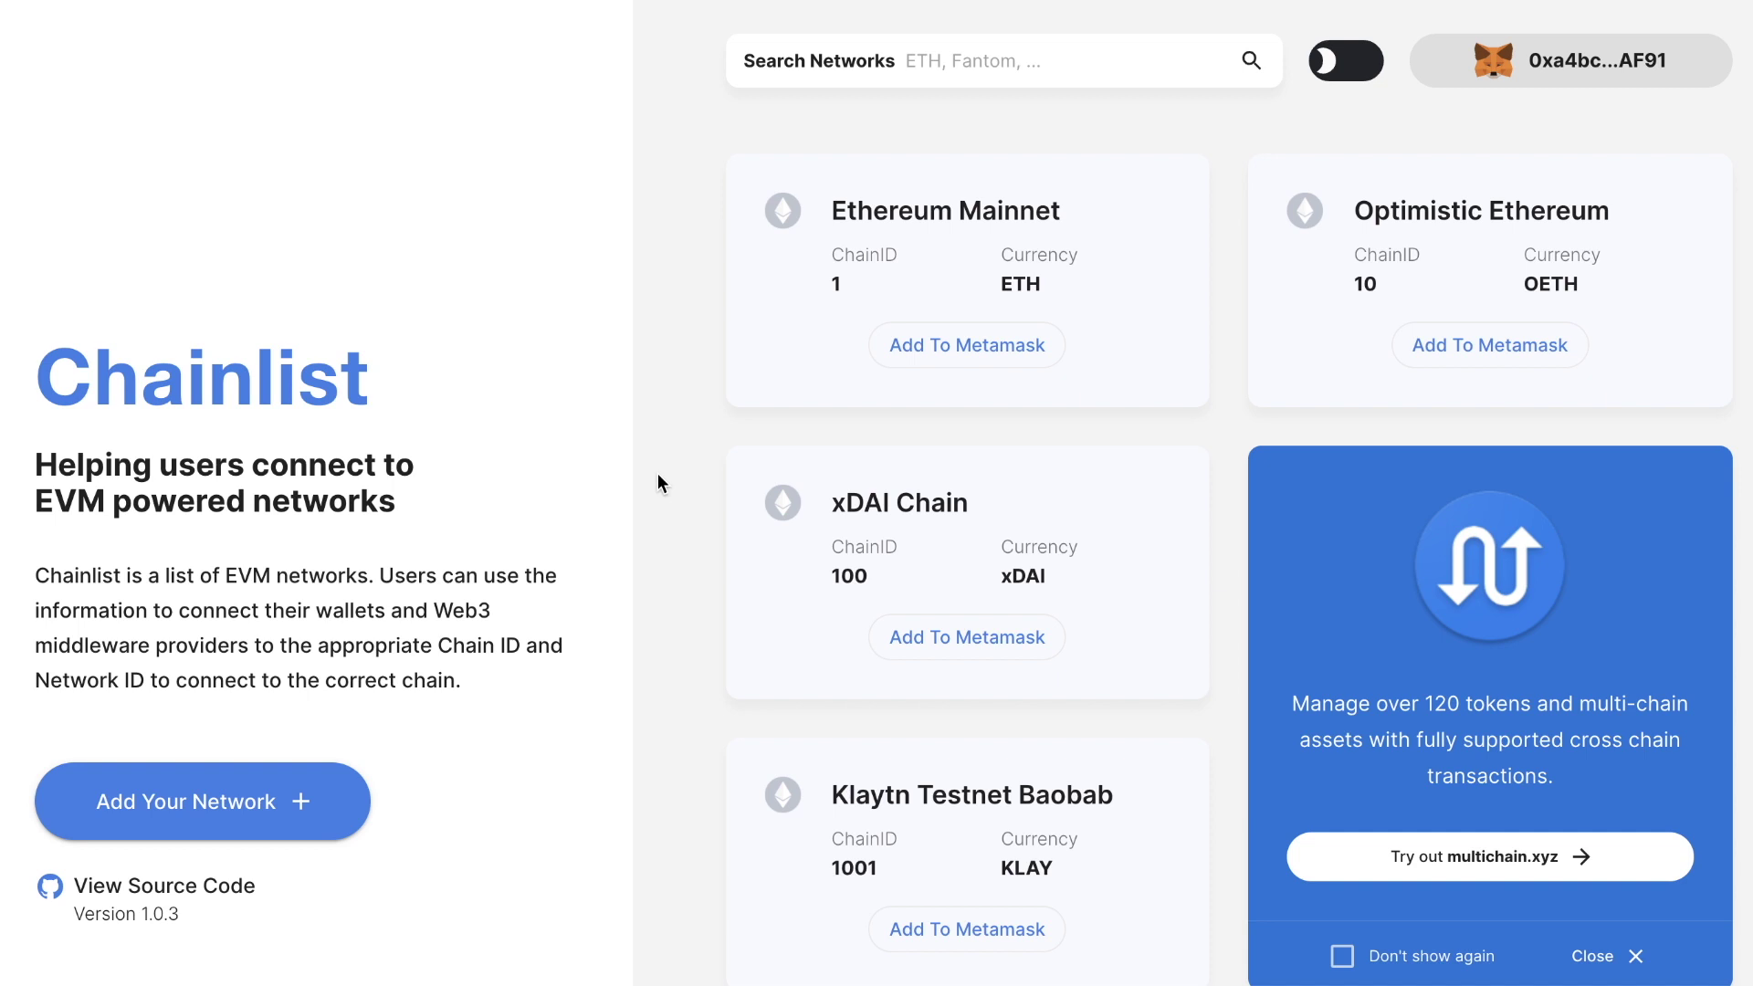
pyautogui.click(1049, 57)
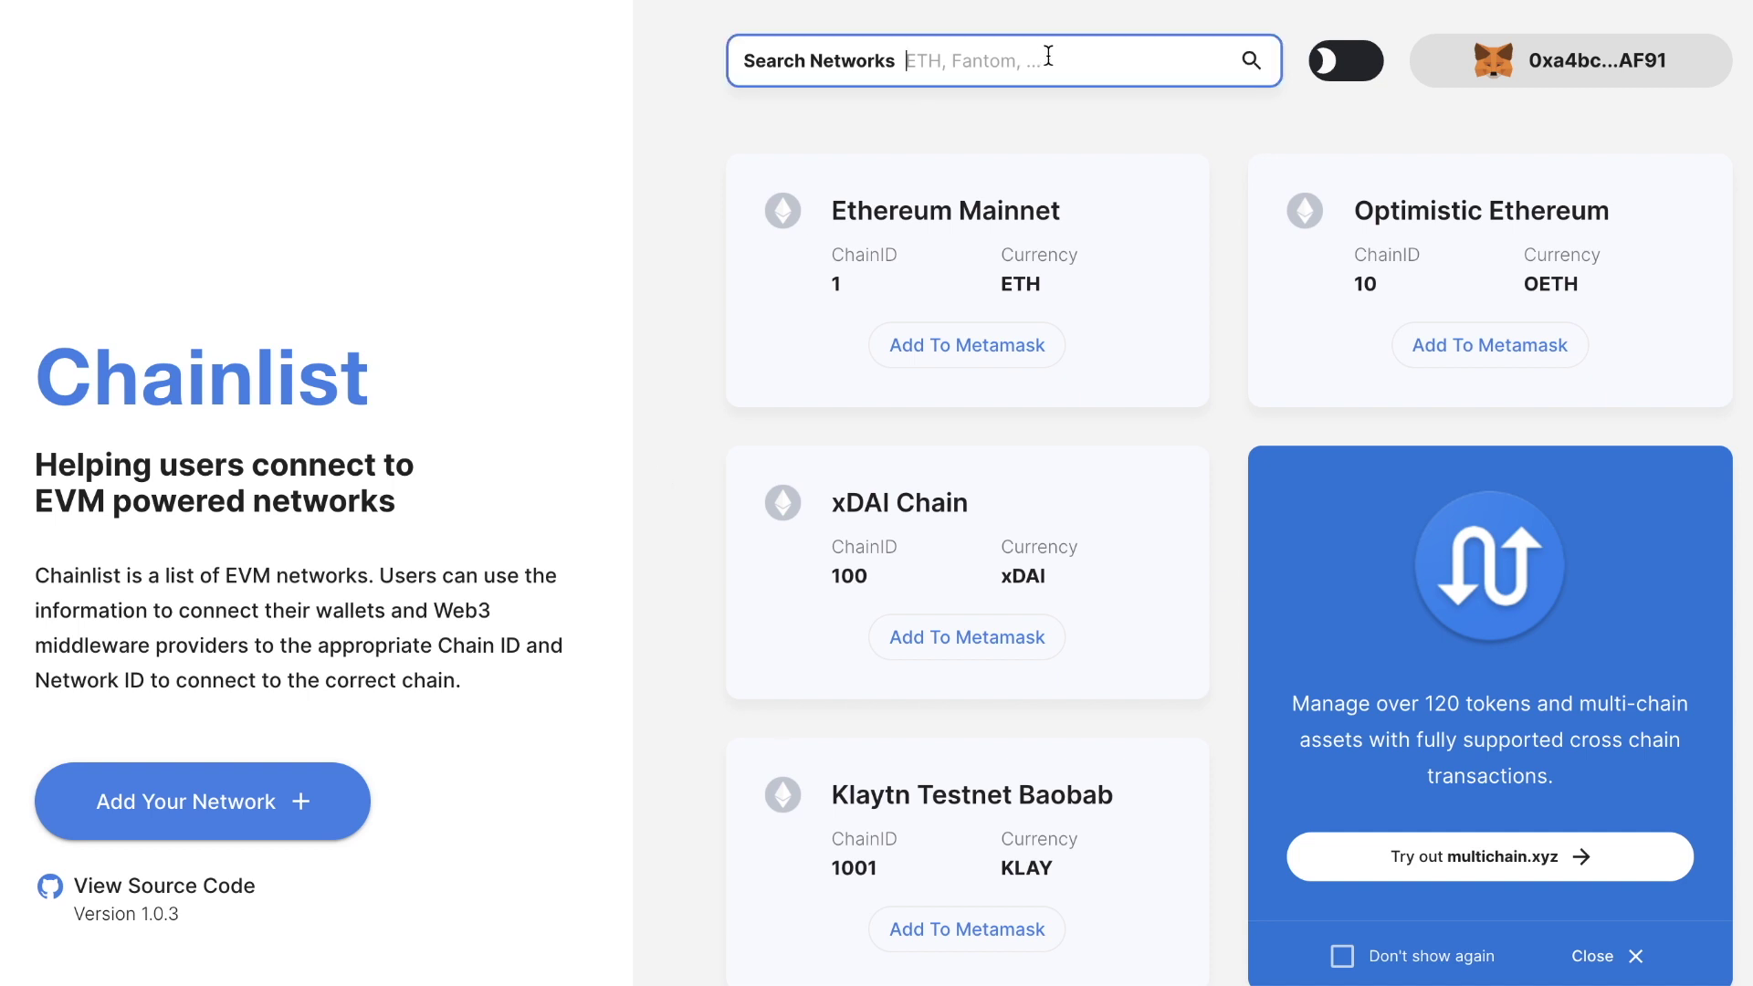
pyautogui.write('bina')
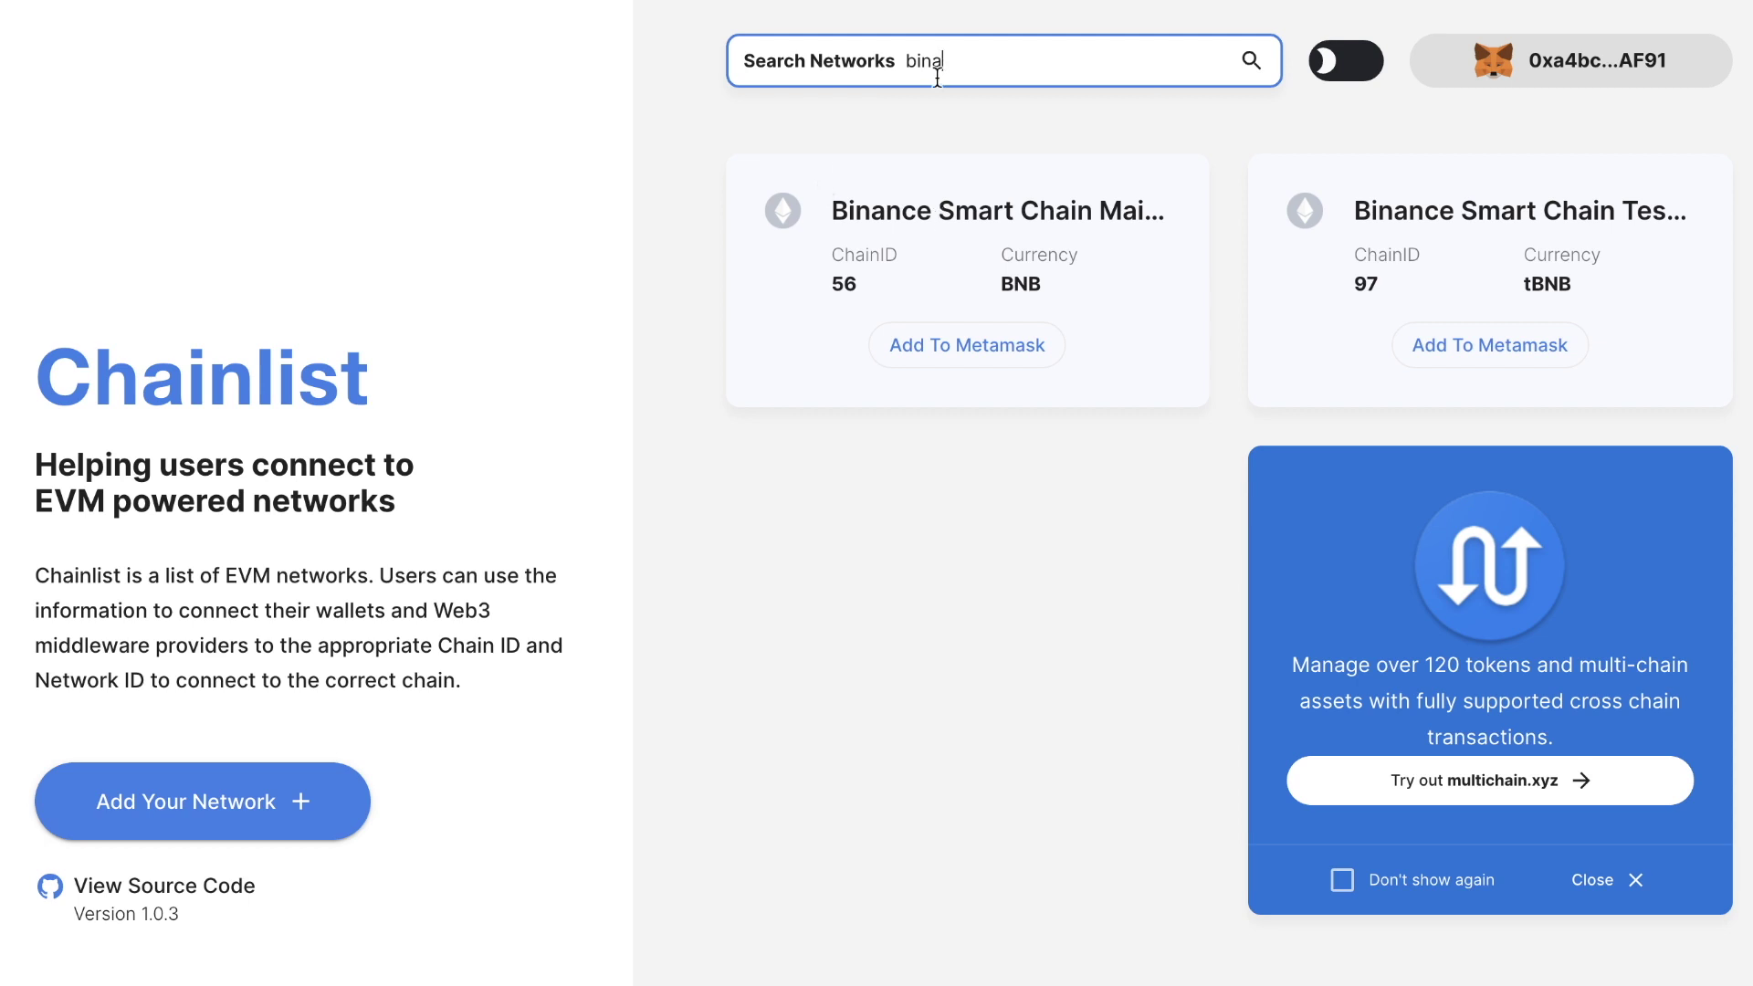
pyautogui.moveTo(1000, 59); pyautogui.dragTo(837, 43)
pyautogui.press('BackSpace')
pyautogui.write('aca')
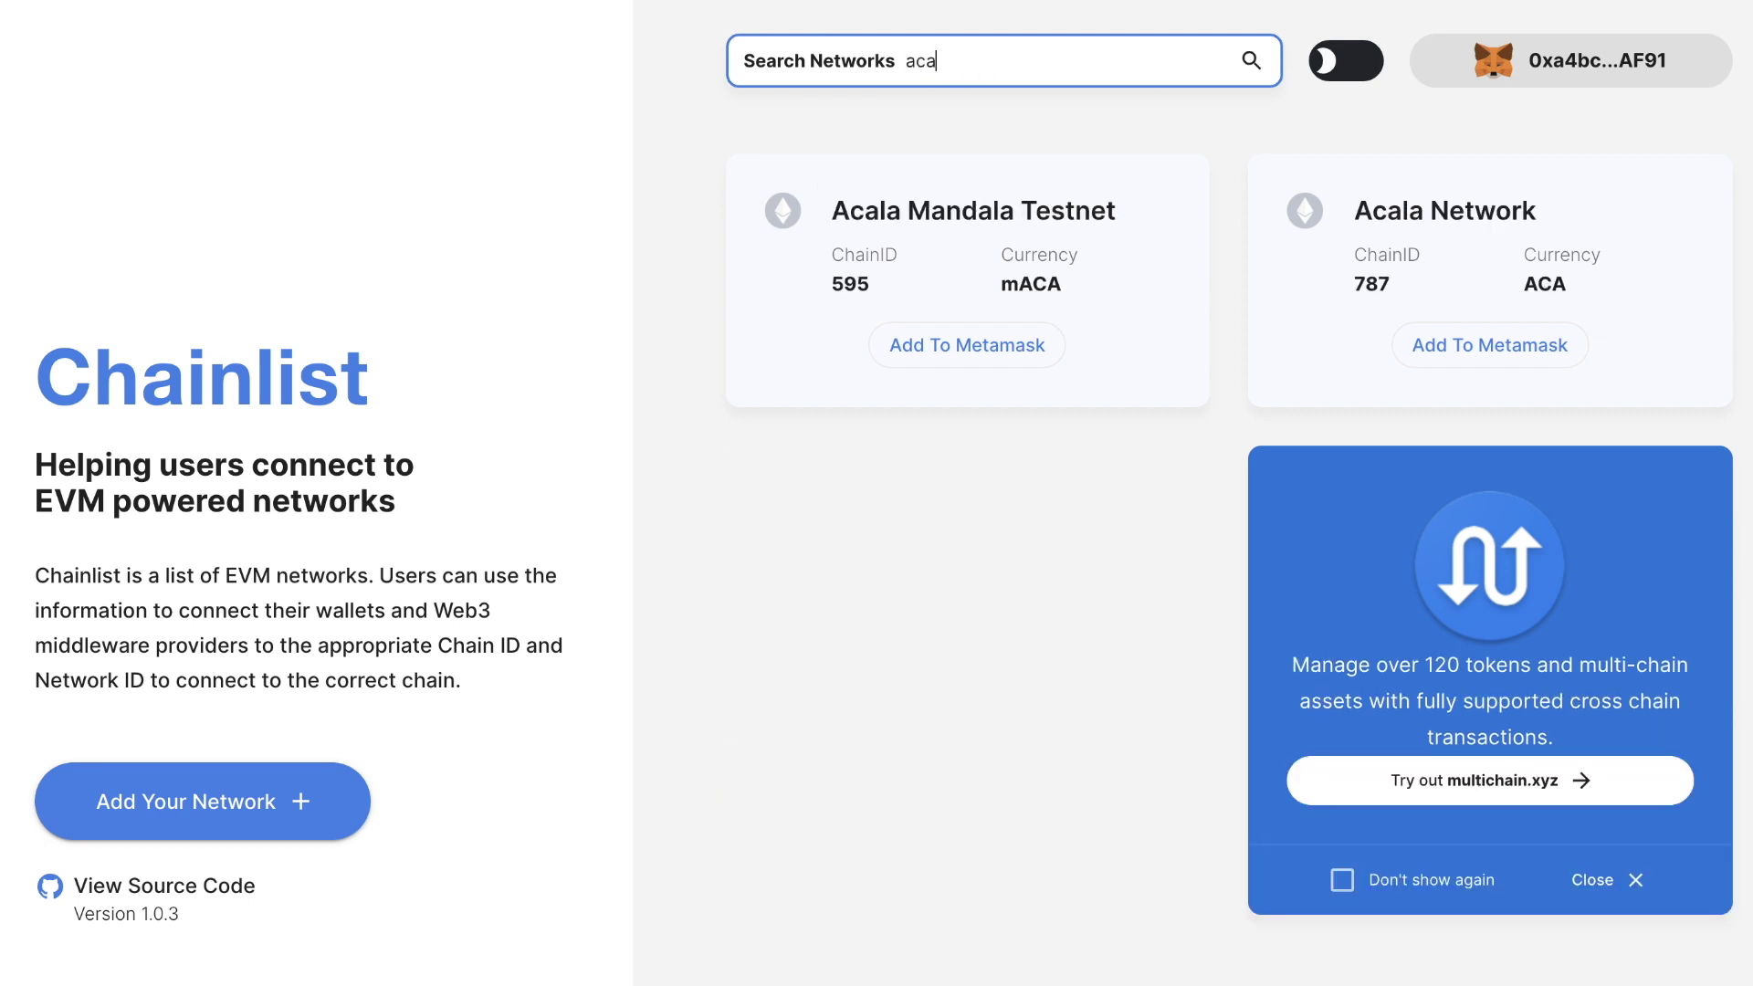
pyautogui.press('BackSpace')
pyautogui.press('BackSpace')
pyautogui.press('BackSpace')
pyautogui.write('moon')
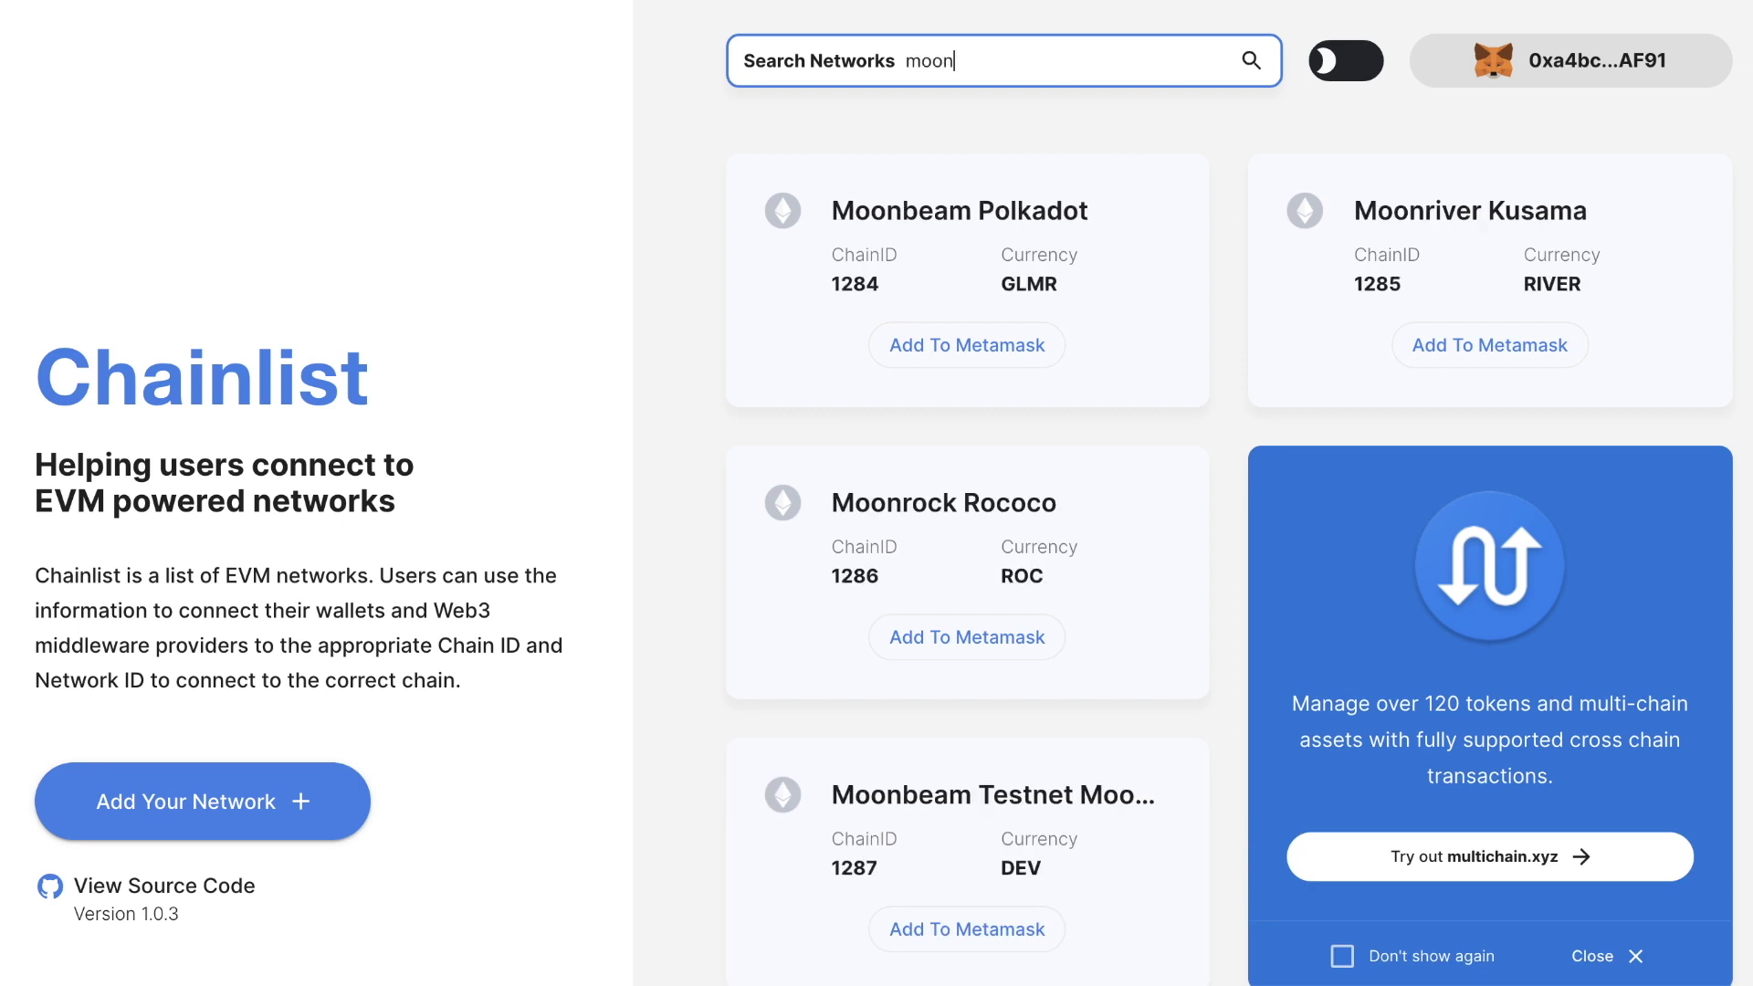
pyautogui.press('BackSpace')
pyautogui.press('BackSpace')
pyautogui.press('BackSpace')
pyautogui.press('BackSpace')
pyautogui.write('ava')
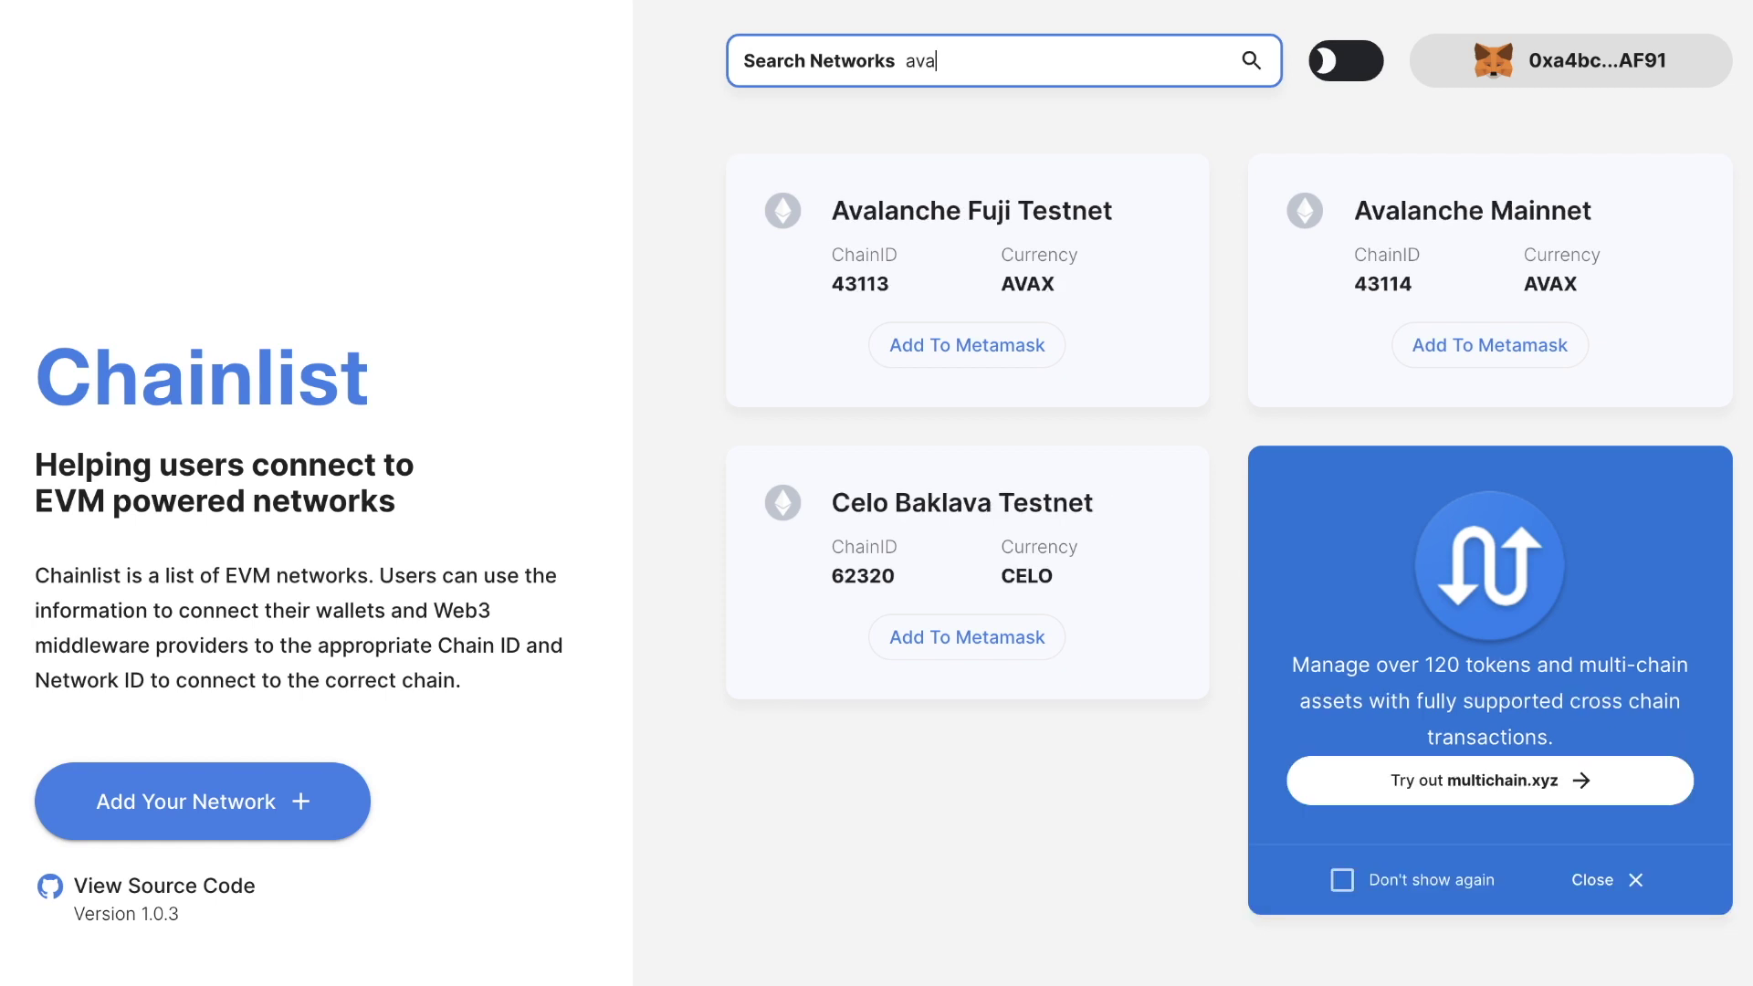
pyautogui.press('BackSpace')
pyautogui.press('BackSpace')
pyautogui.press('BackSpace')
pyautogui.click(686, 226)
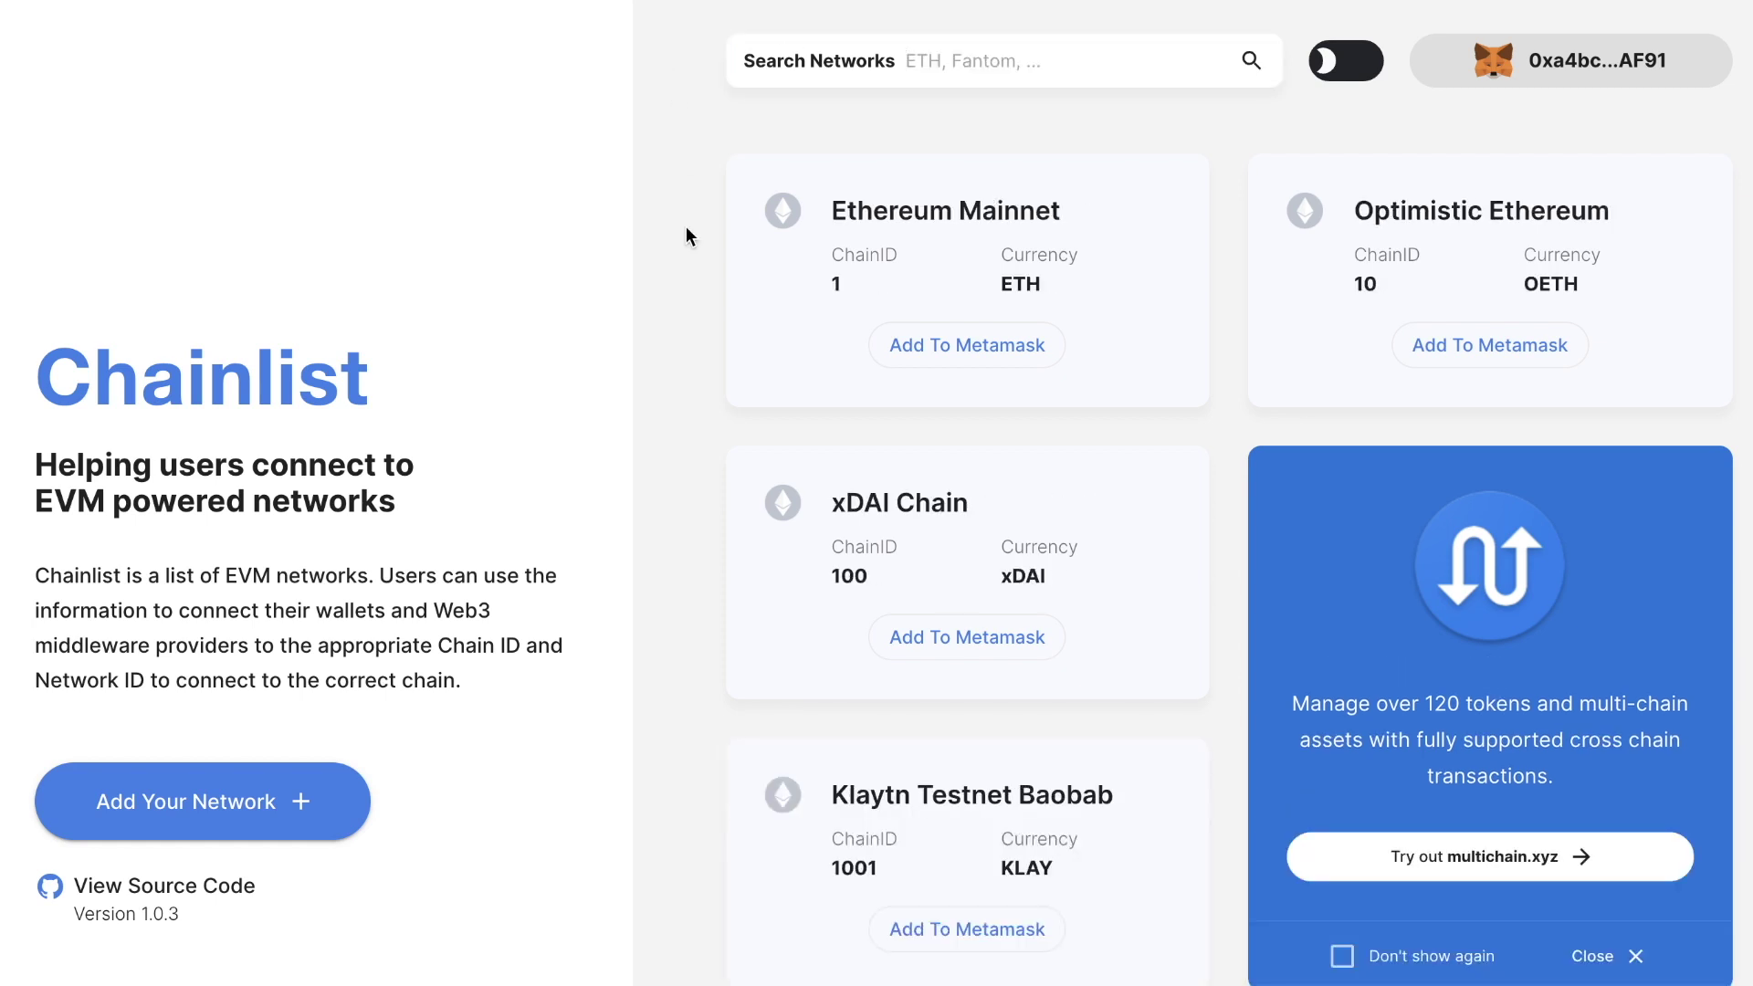
# Add Optimistic Ethereum to MetaMask and switch the wallet to it
pyautogui.click(1471, 345)
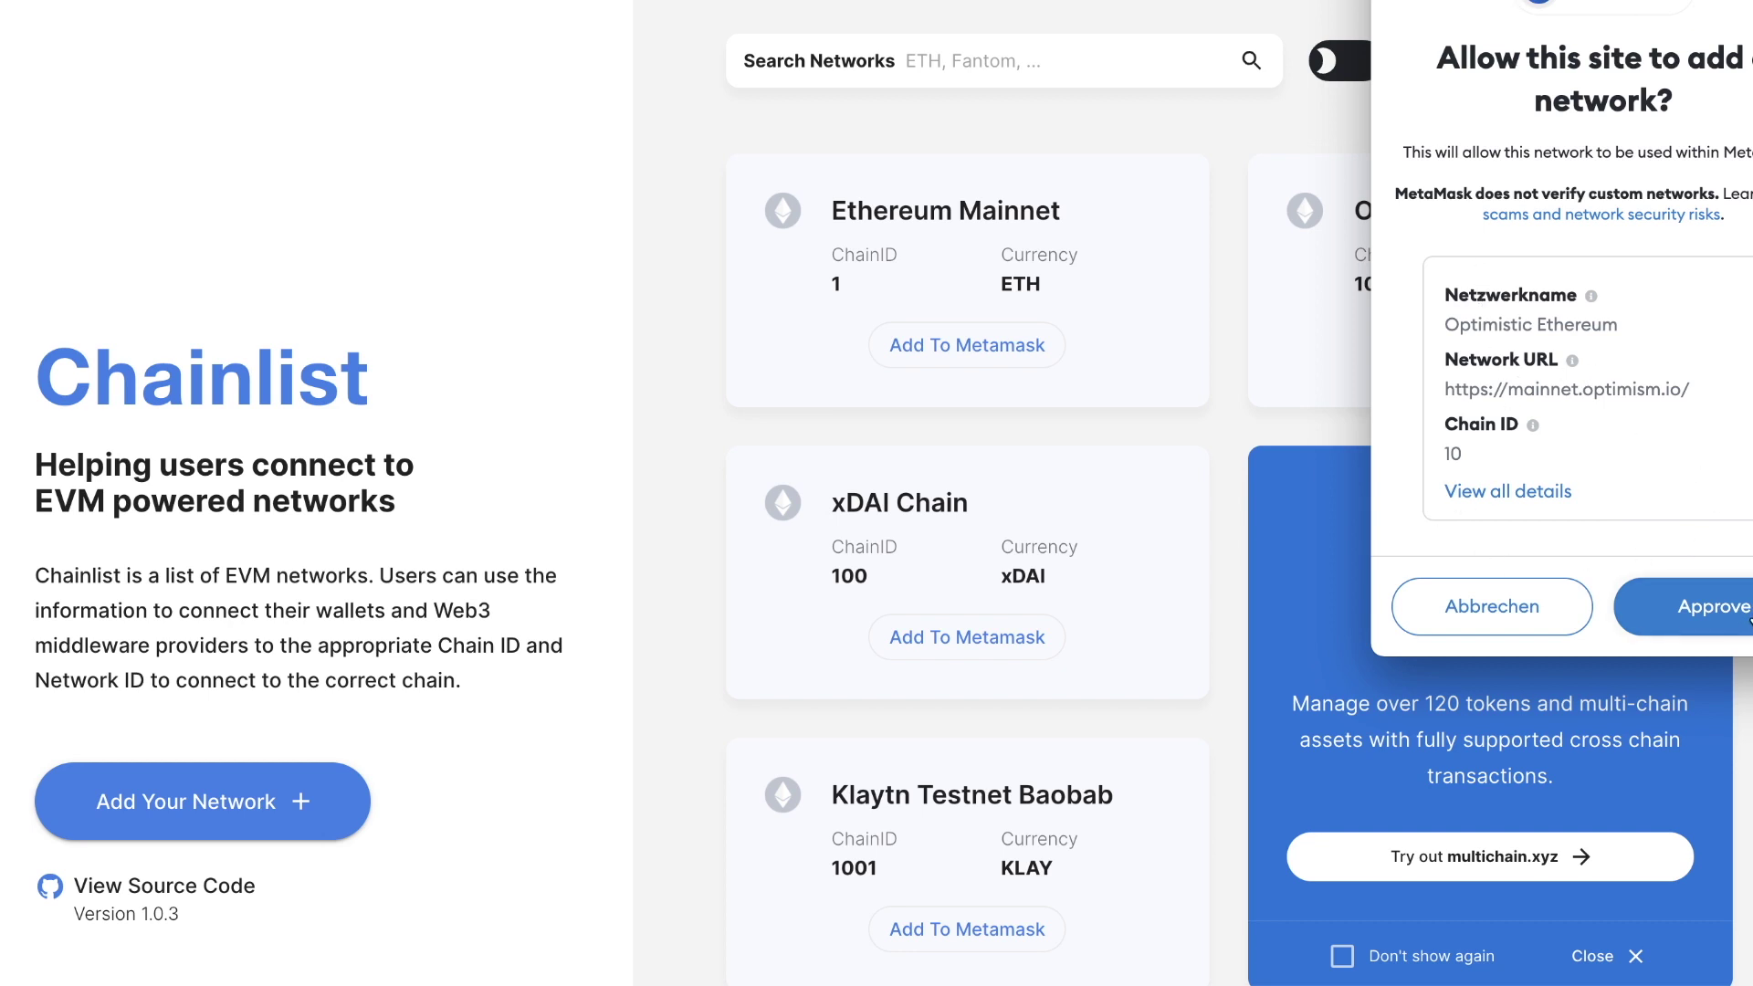
pyautogui.click(1749, 619)
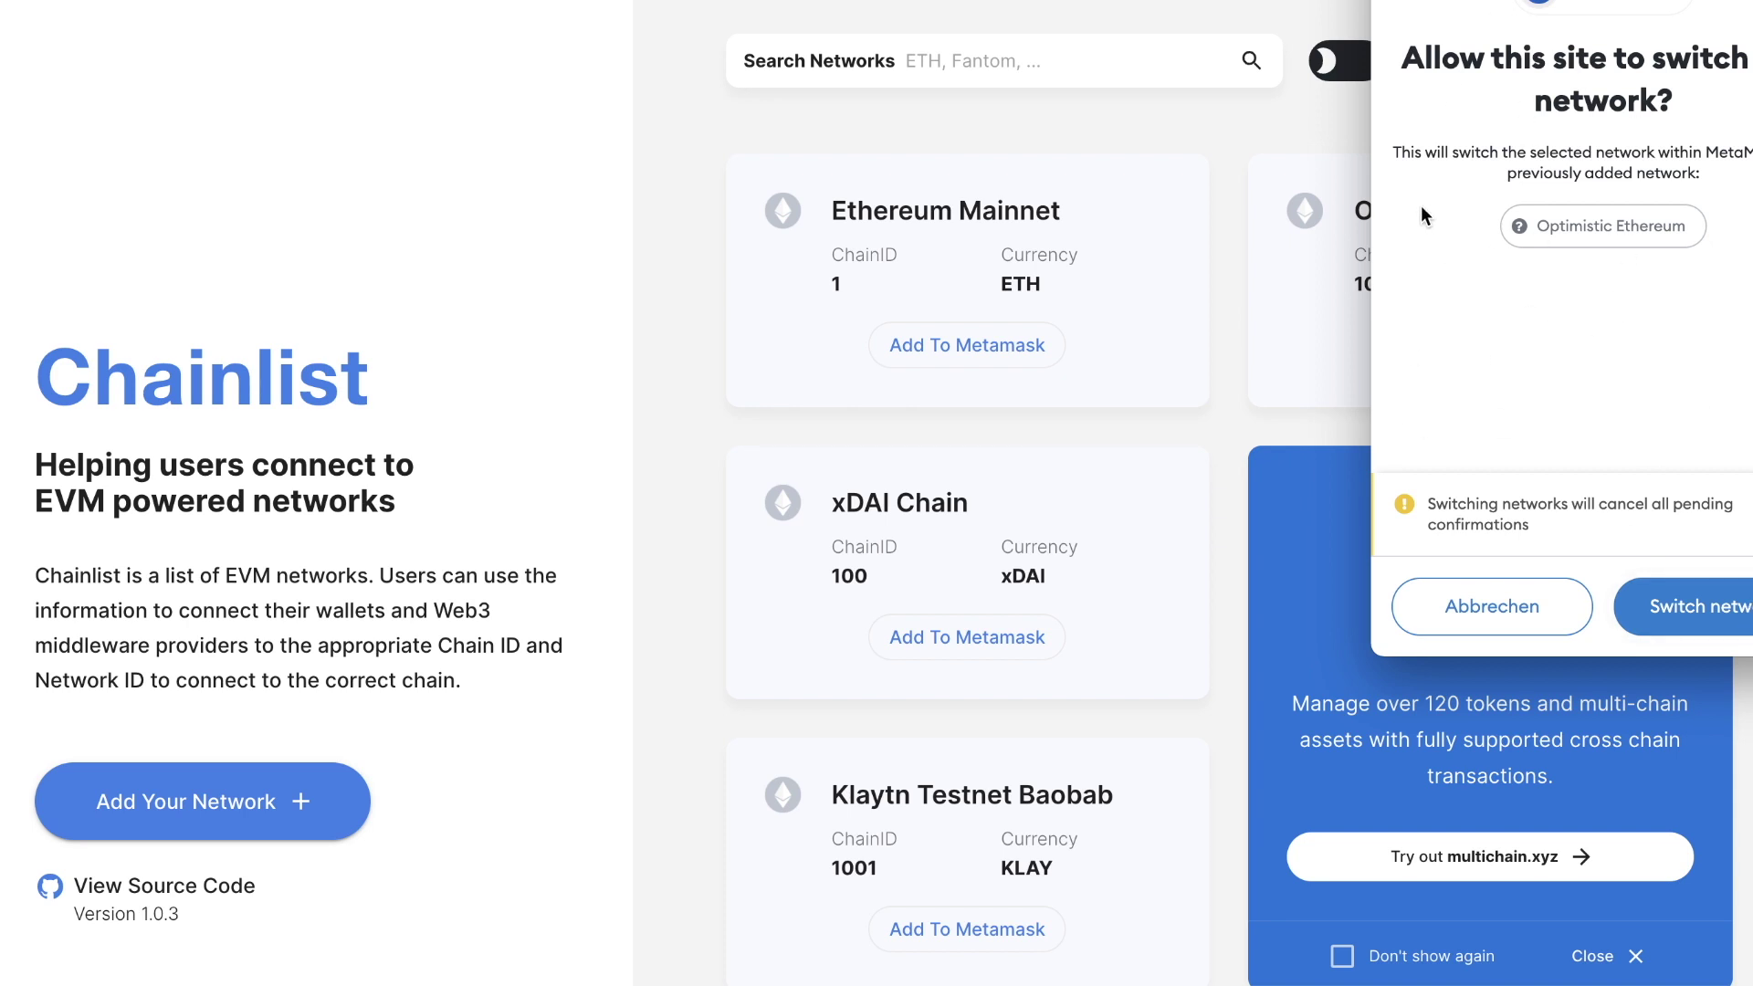
pyautogui.click(1731, 614)
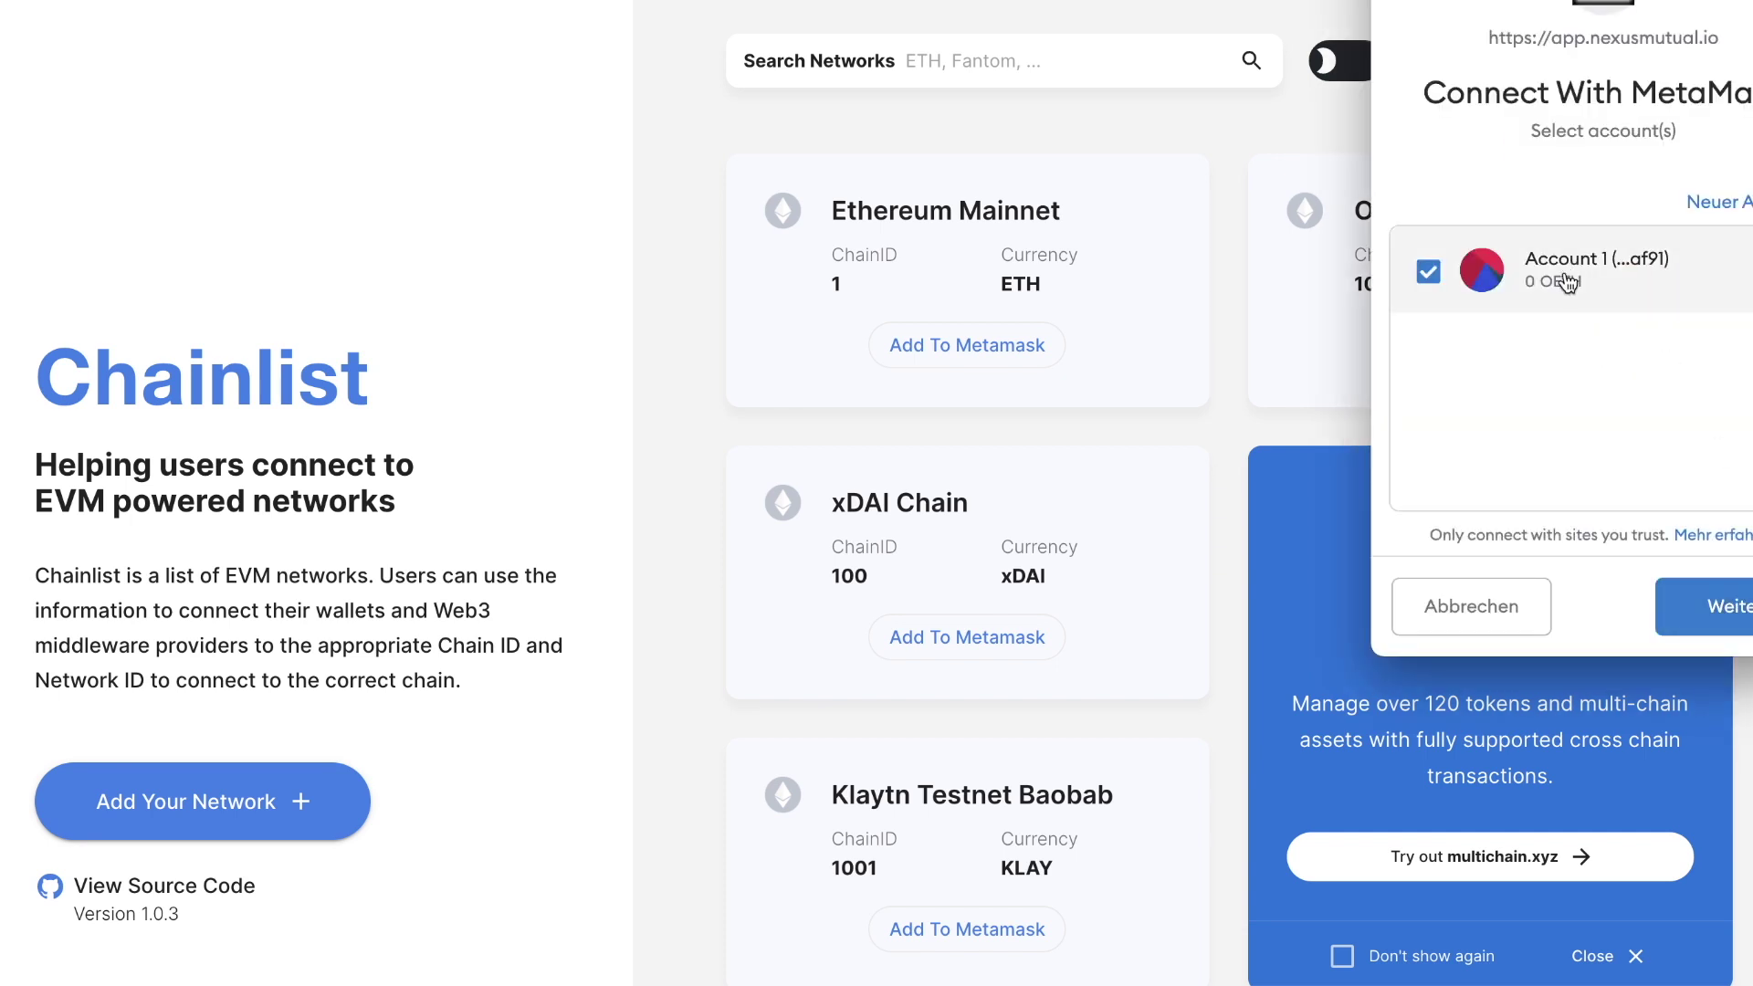
# Grant the account connection to the site, then close the wallet overview showing 0 OETH
pyautogui.click(1730, 607)
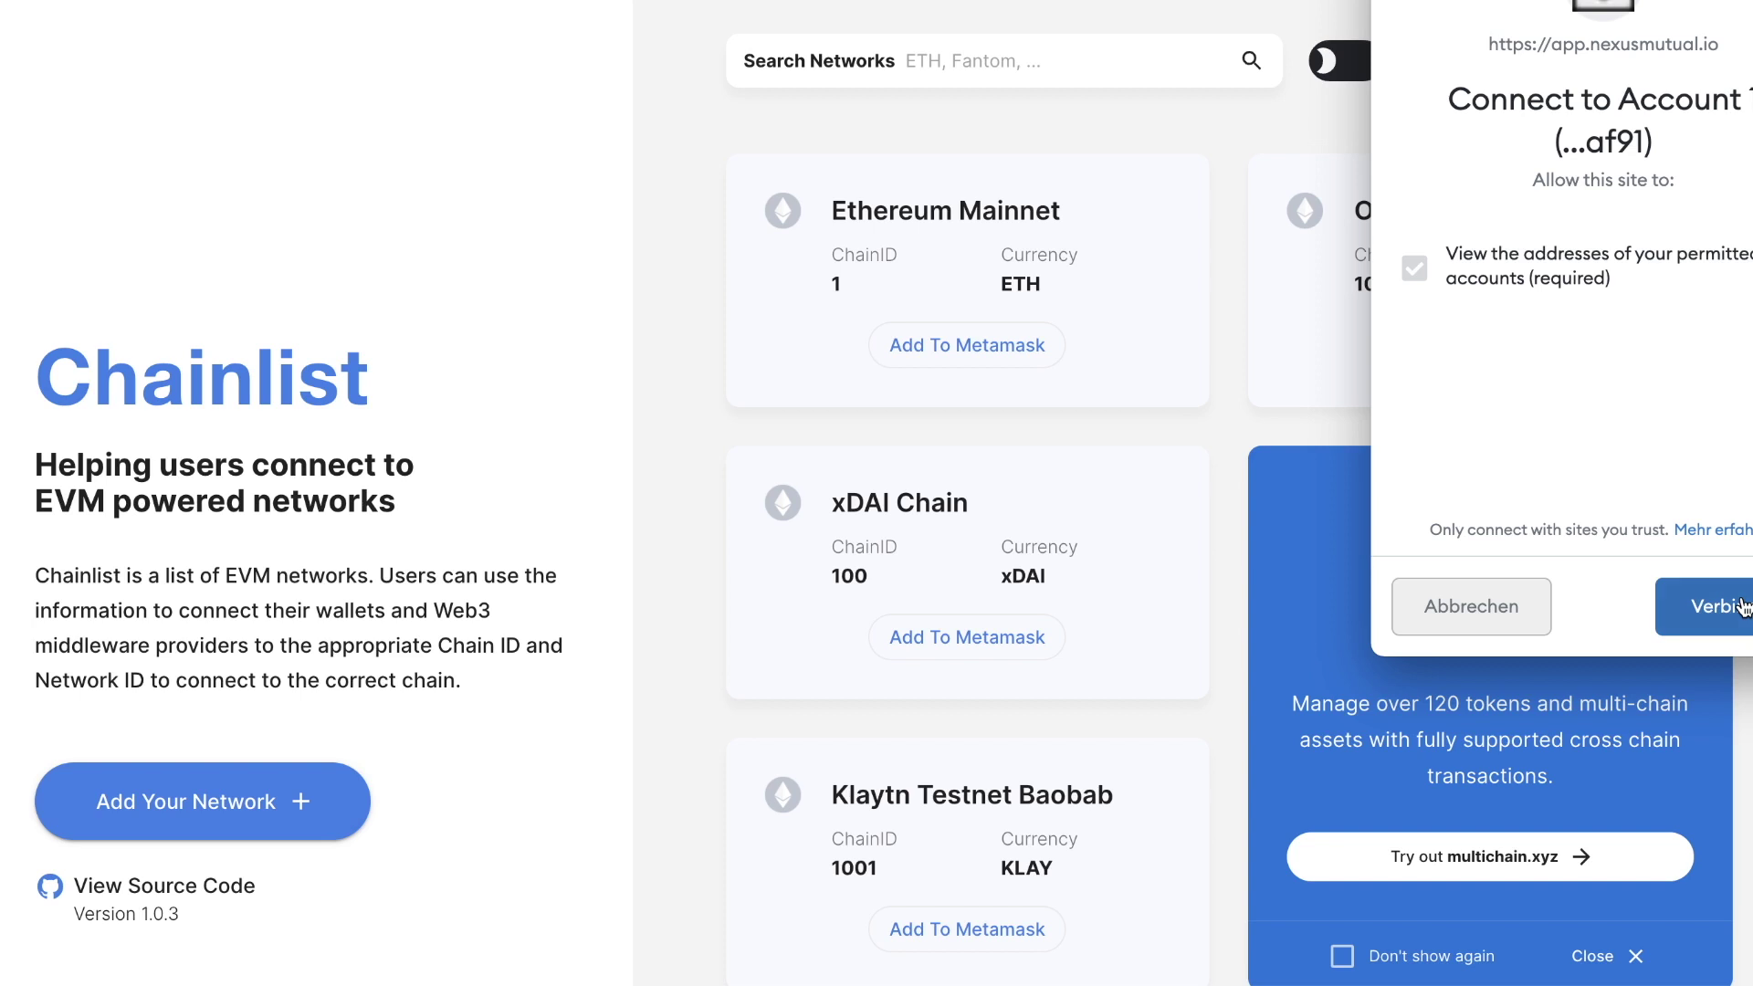
pyautogui.click(1742, 607)
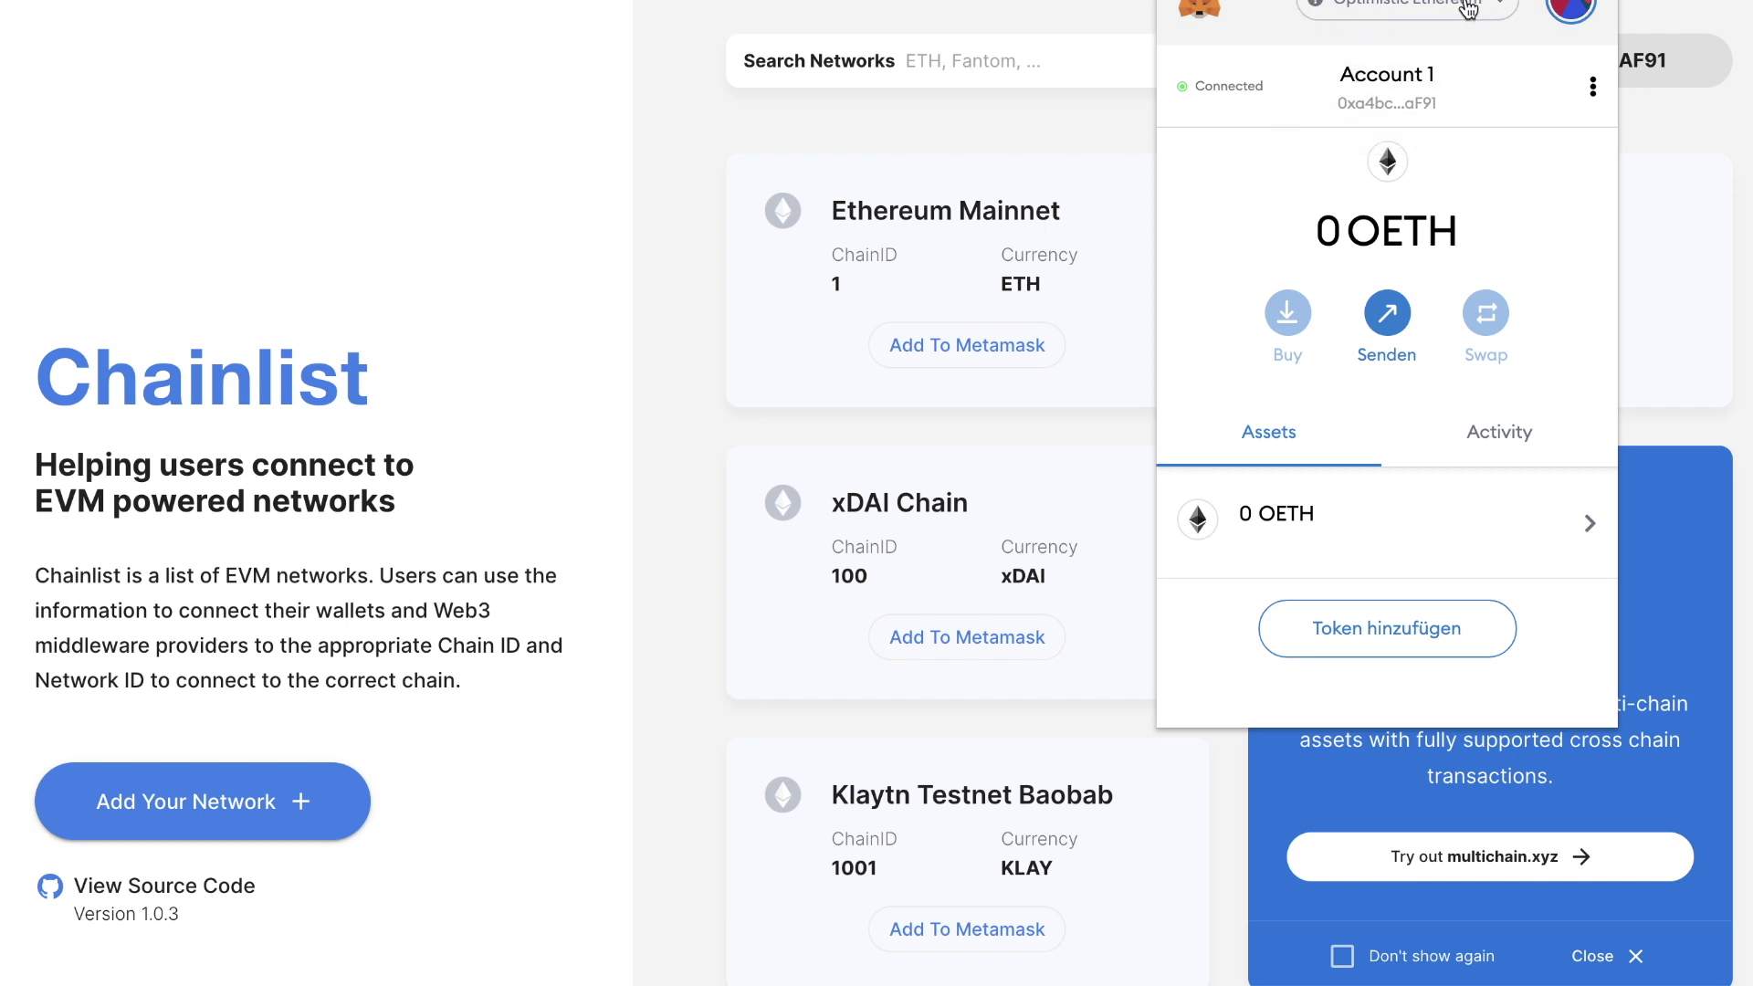
pyautogui.click(699, 327)
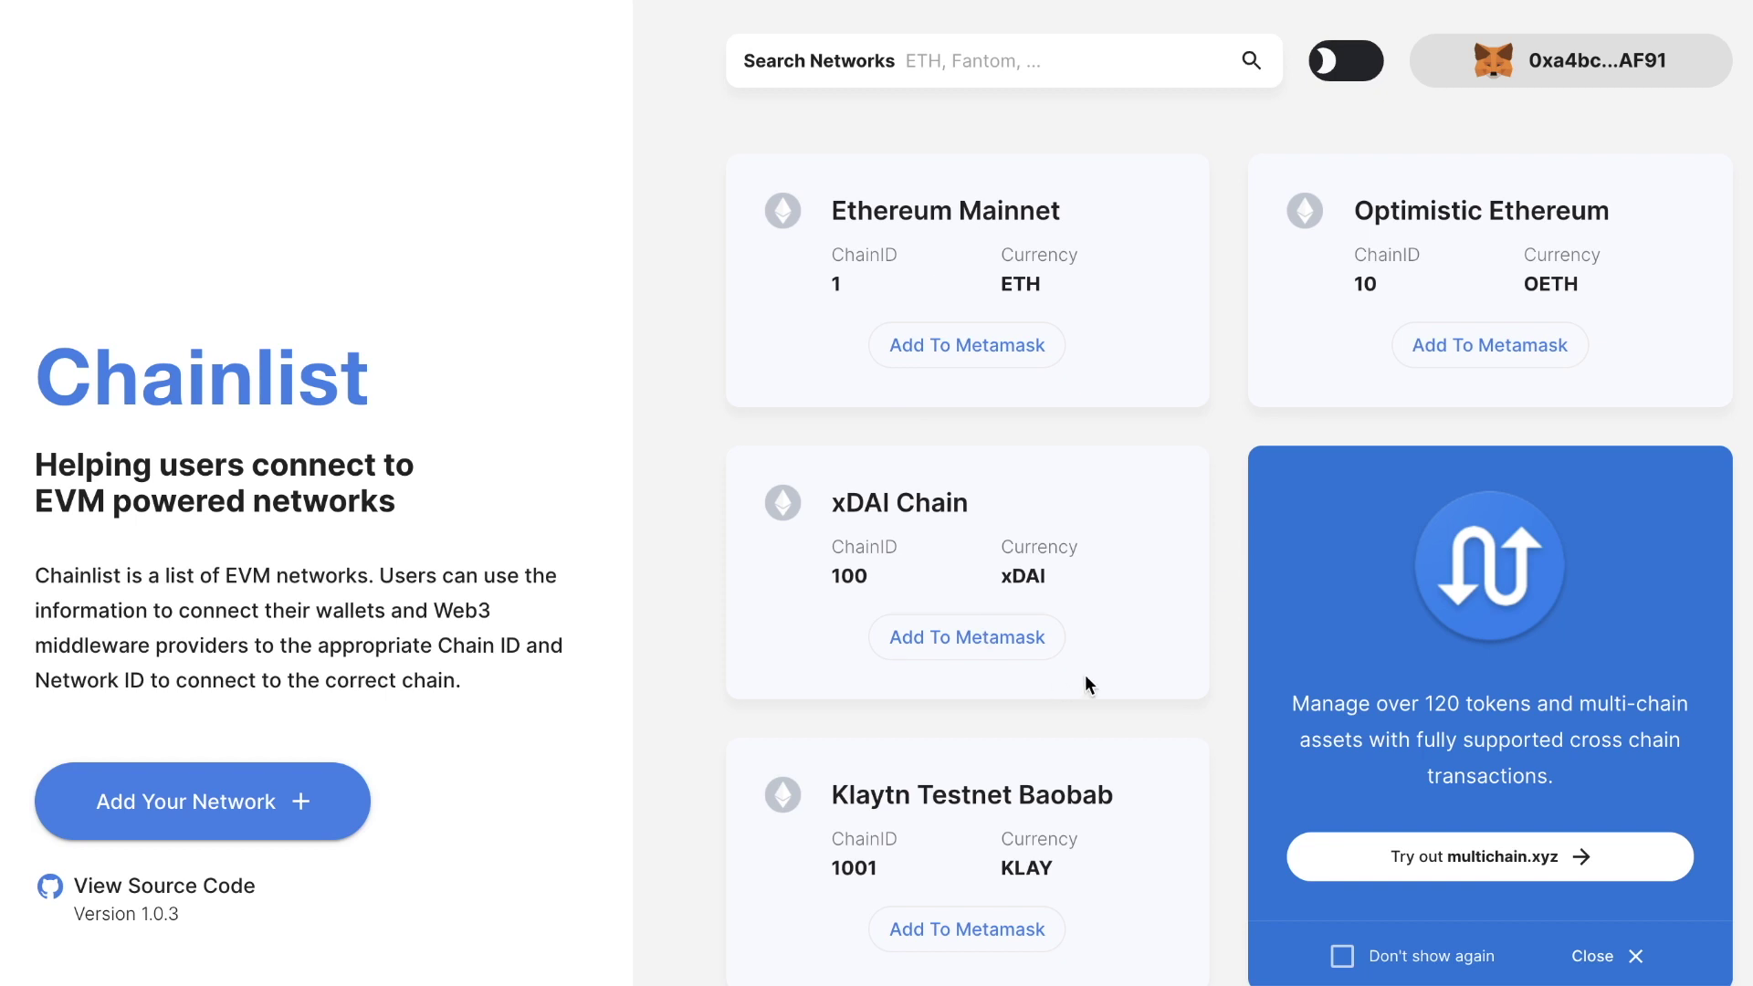
# Add xDAI Chain (ChainID 100) to MetaMask, approve it and switch the wallet to it
pyautogui.click(950, 647)
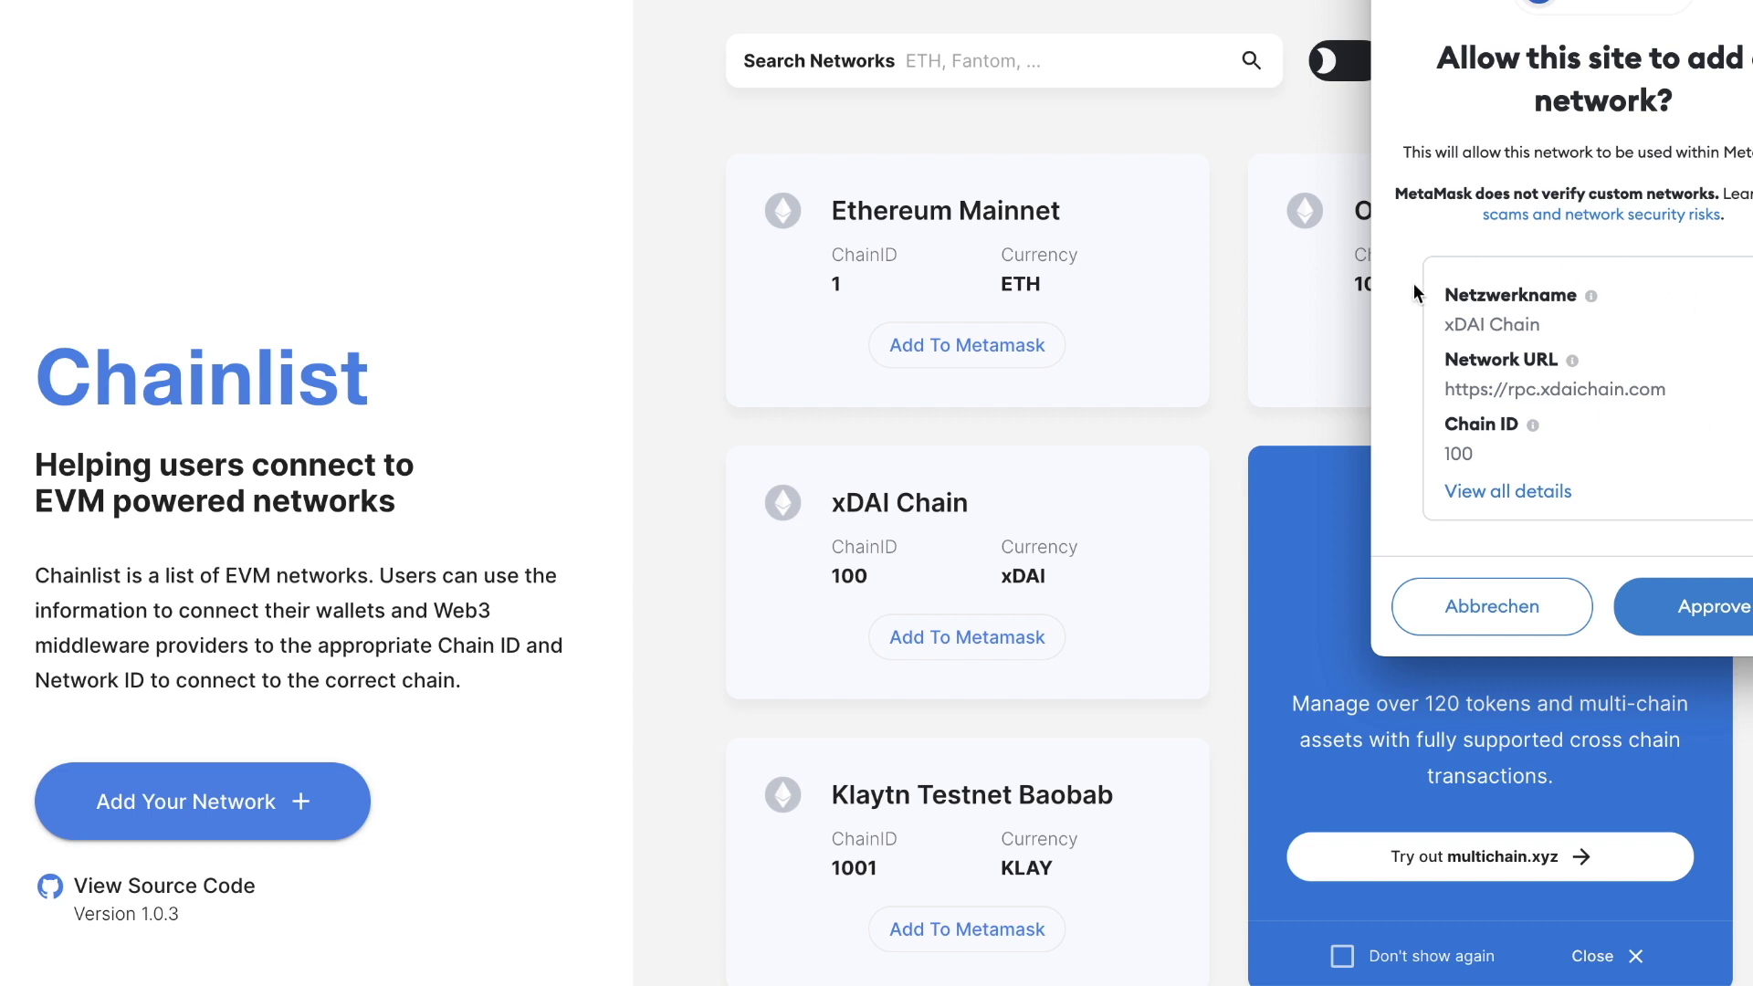
pyautogui.click(1717, 610)
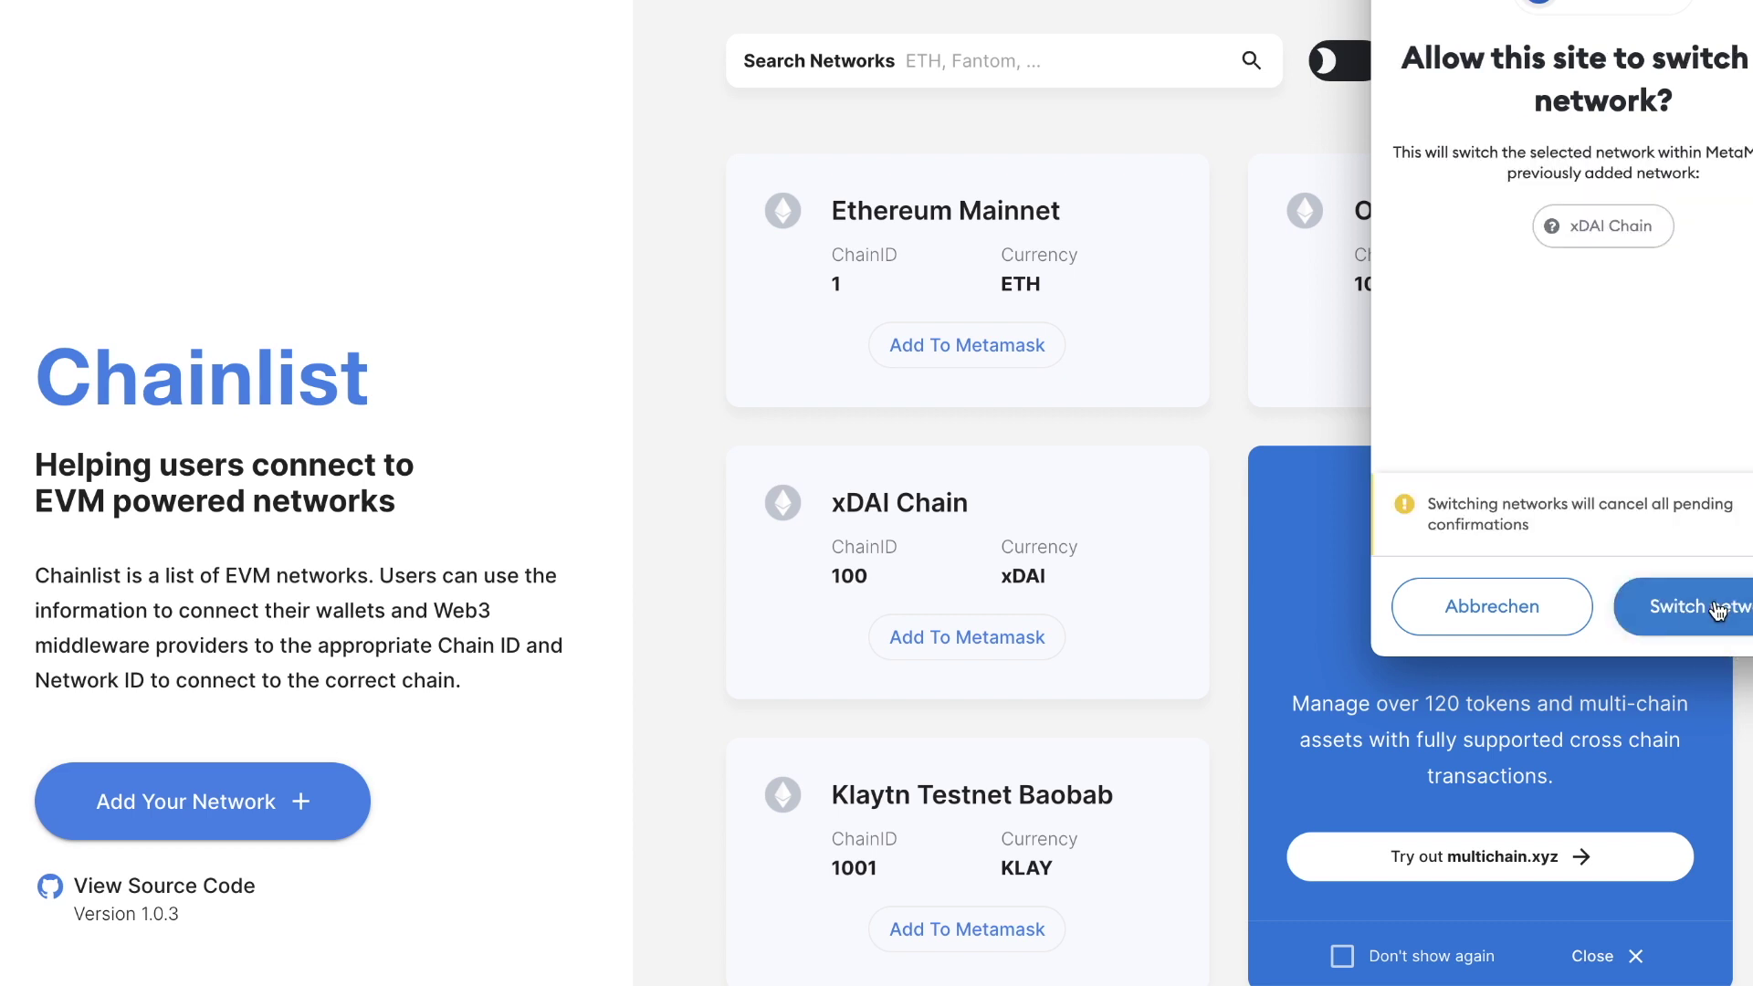
pyautogui.click(1717, 610)
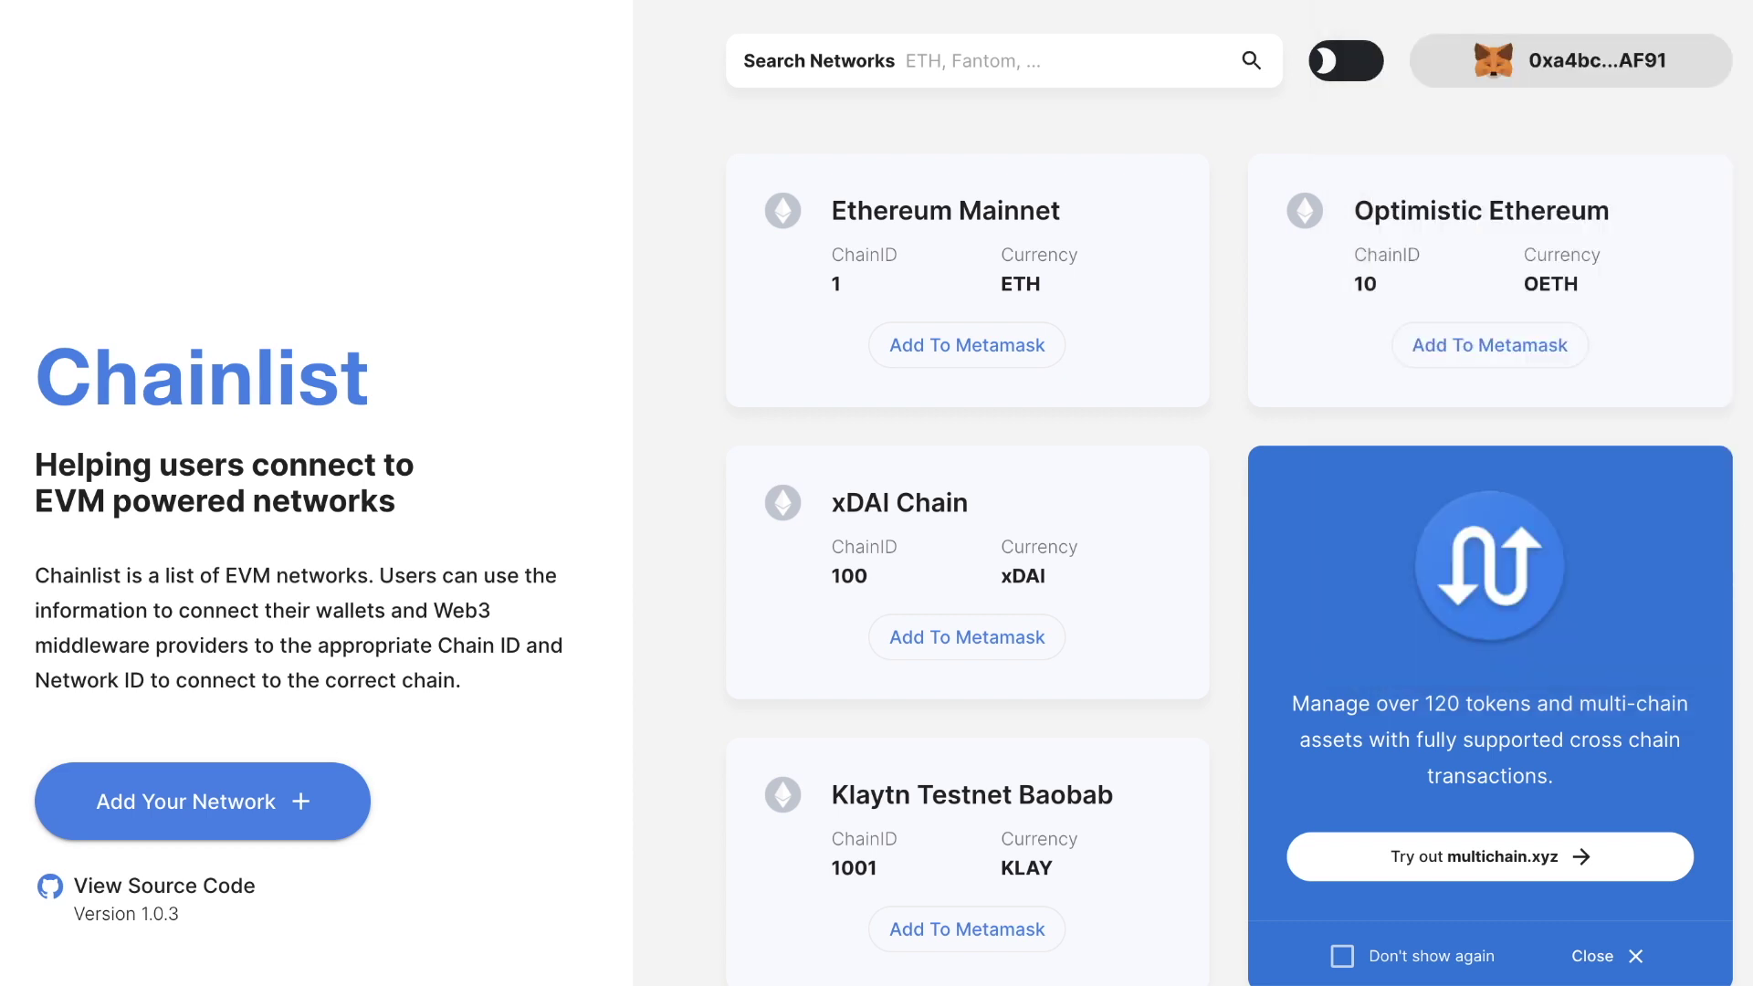
pyautogui.scroll(-7, 869, 557)
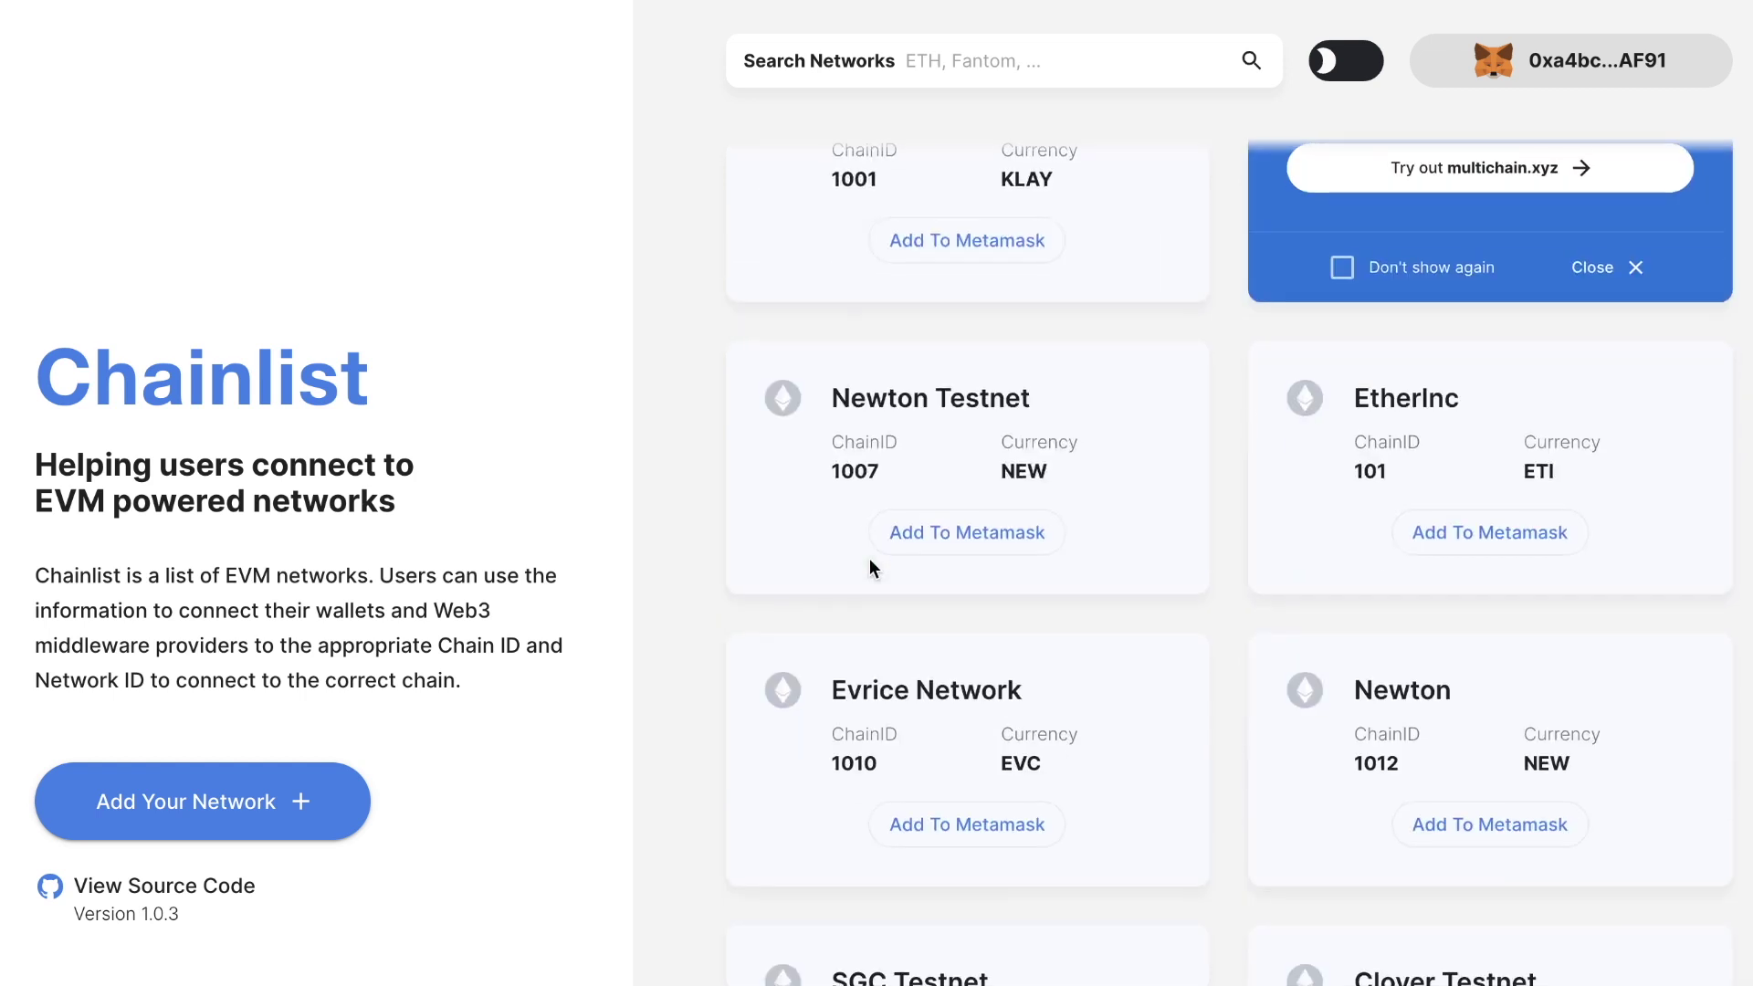
# Search the network list for 'matic'
pyautogui.scroll(8, 713, 530)
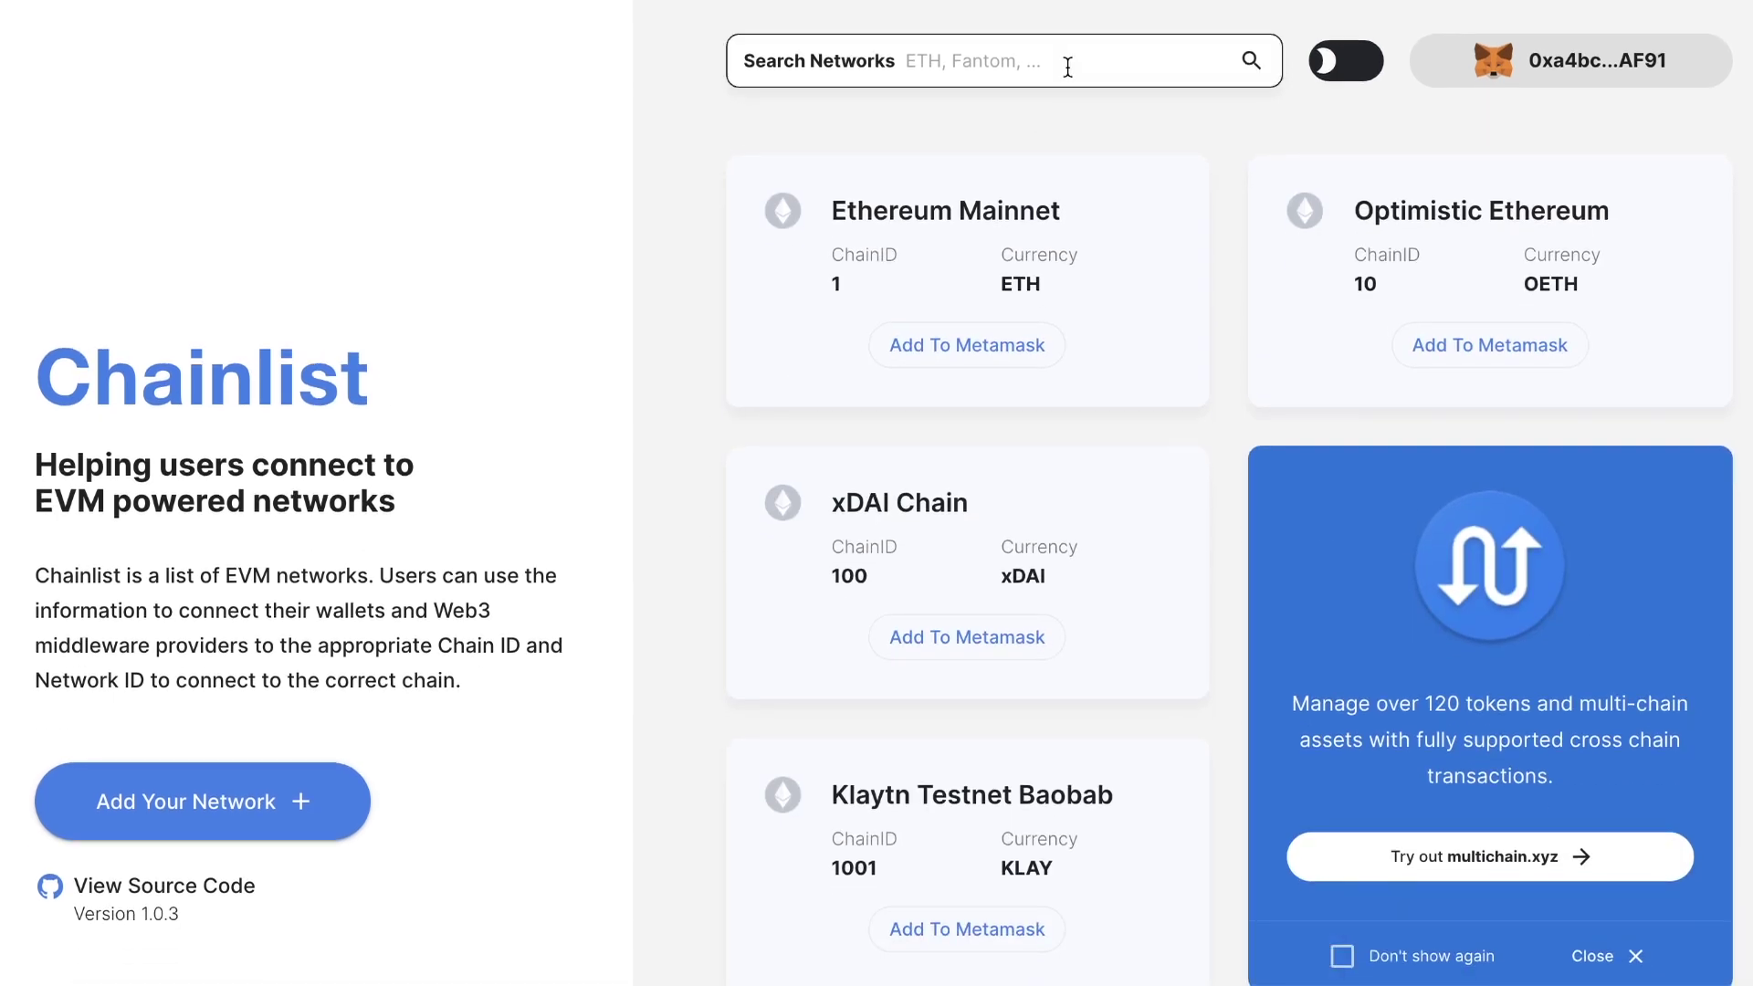
pyautogui.click(1067, 65)
pyautogui.write('pol')
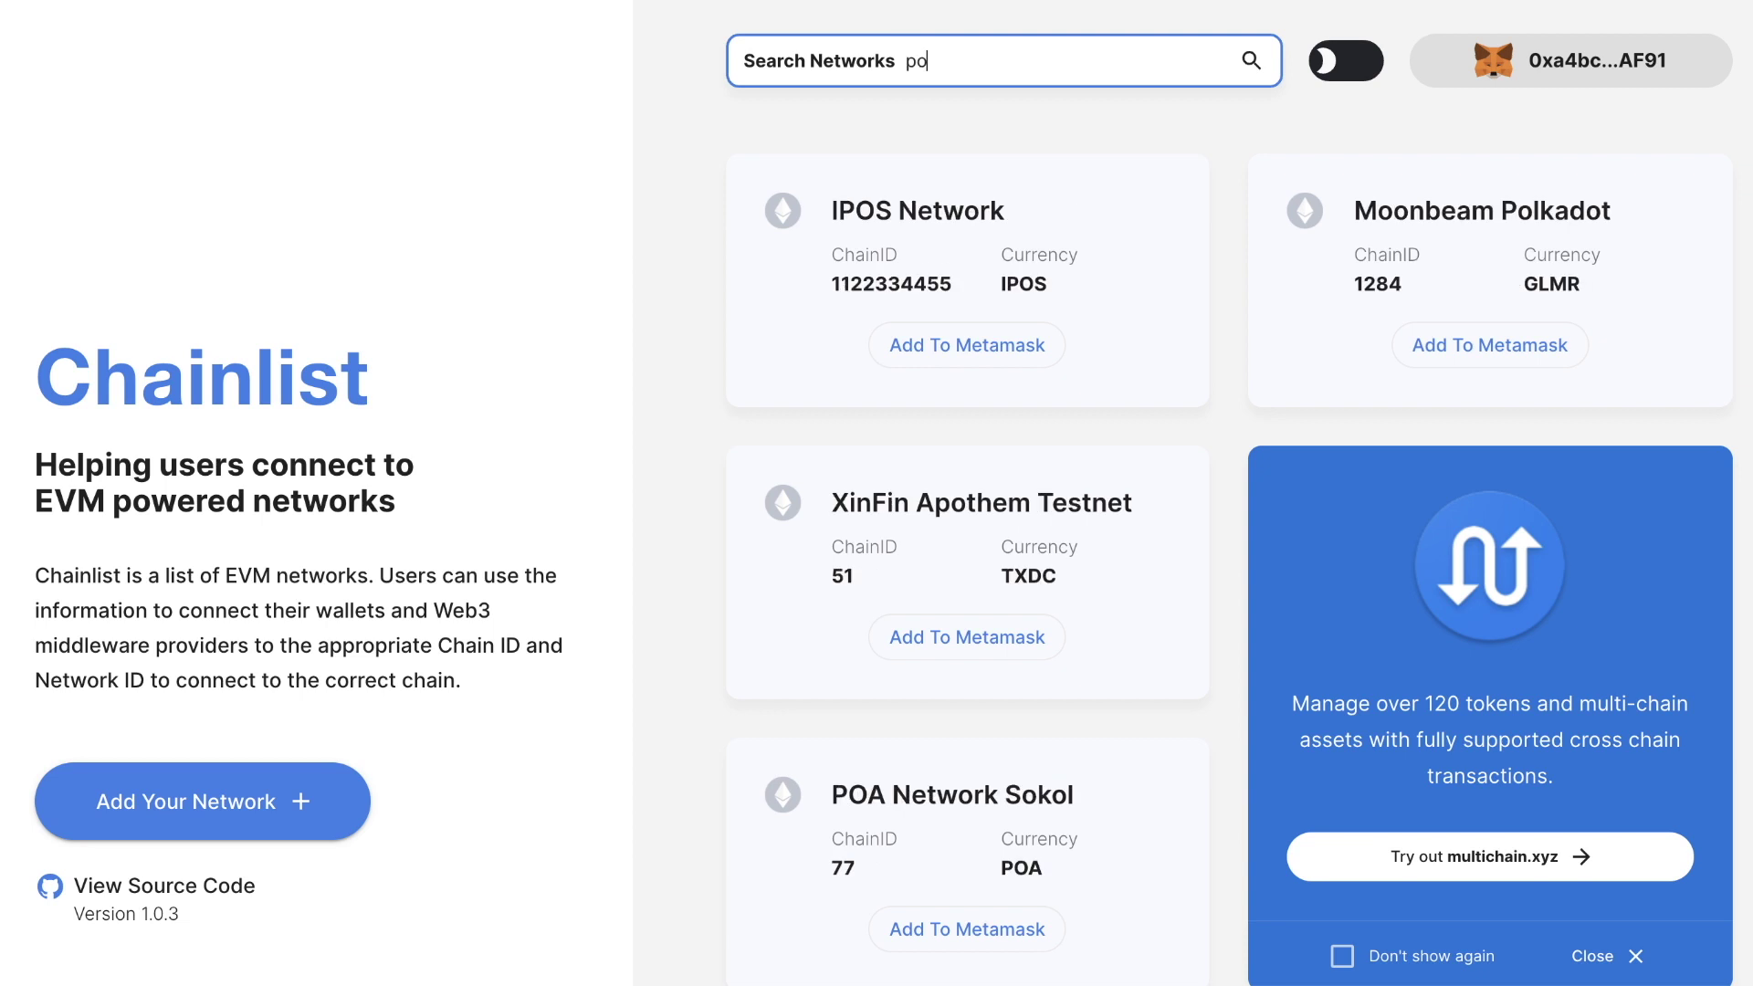
pyautogui.press('BackSpace')
pyautogui.press('BackSpace')
pyautogui.press('BackSpace')
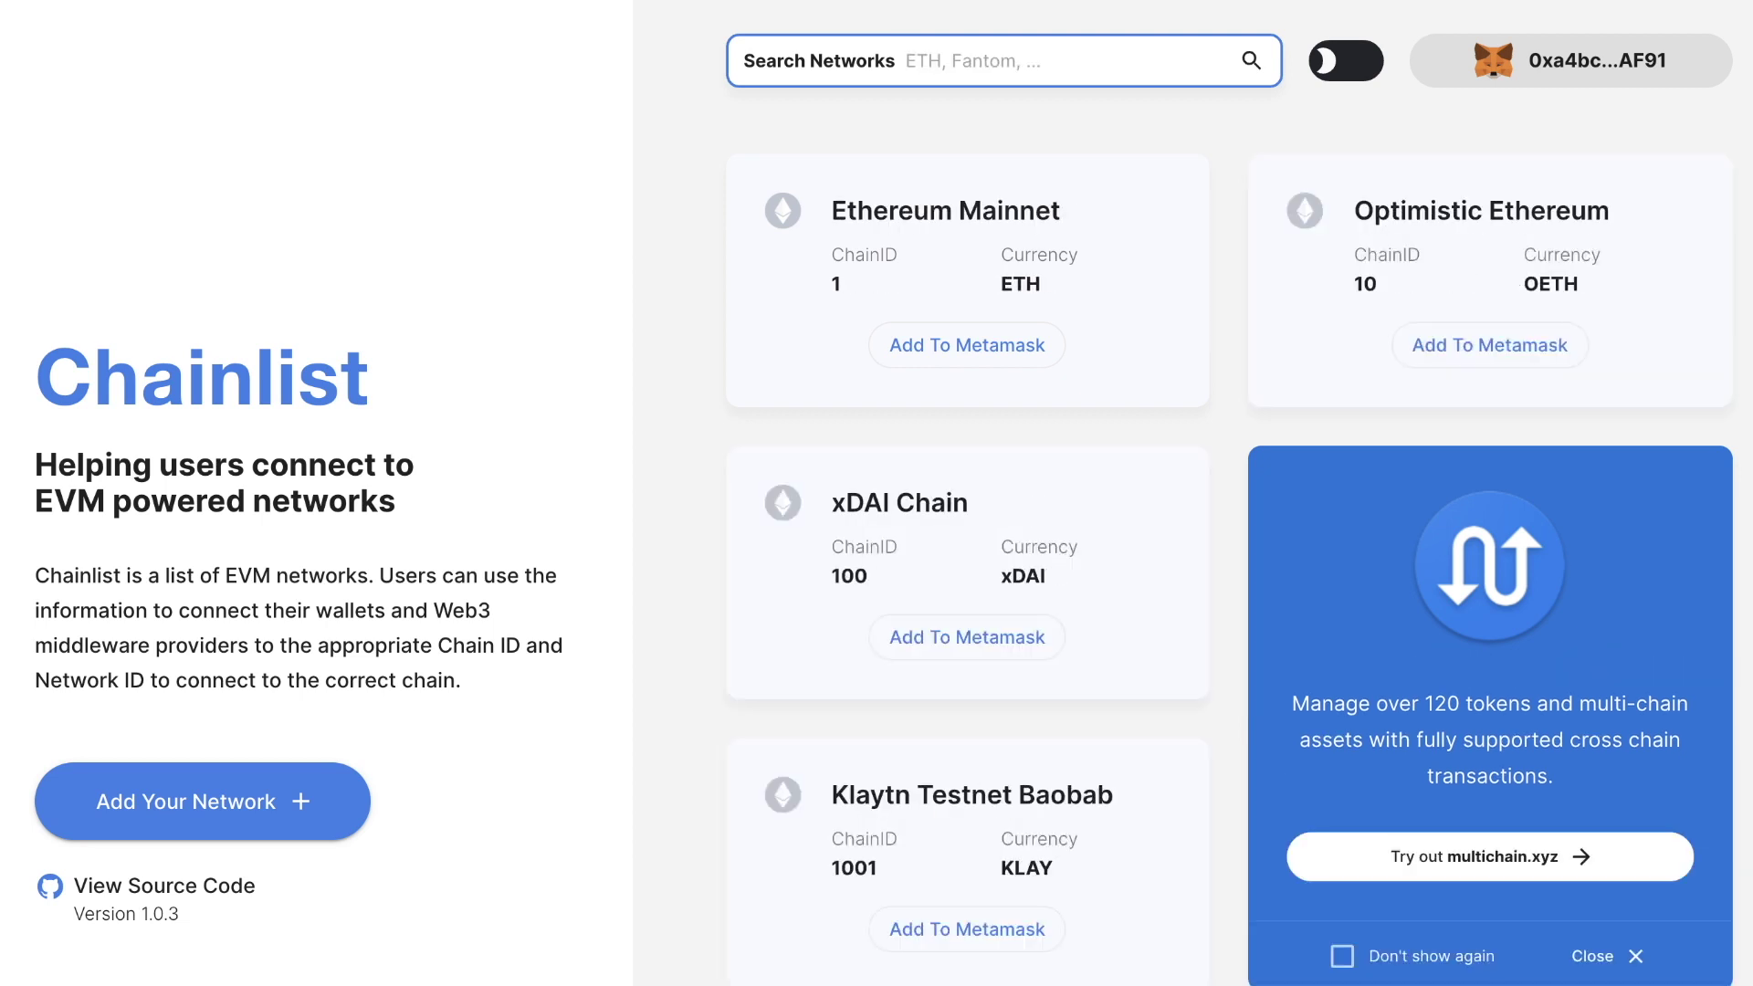
pyautogui.write('ma')
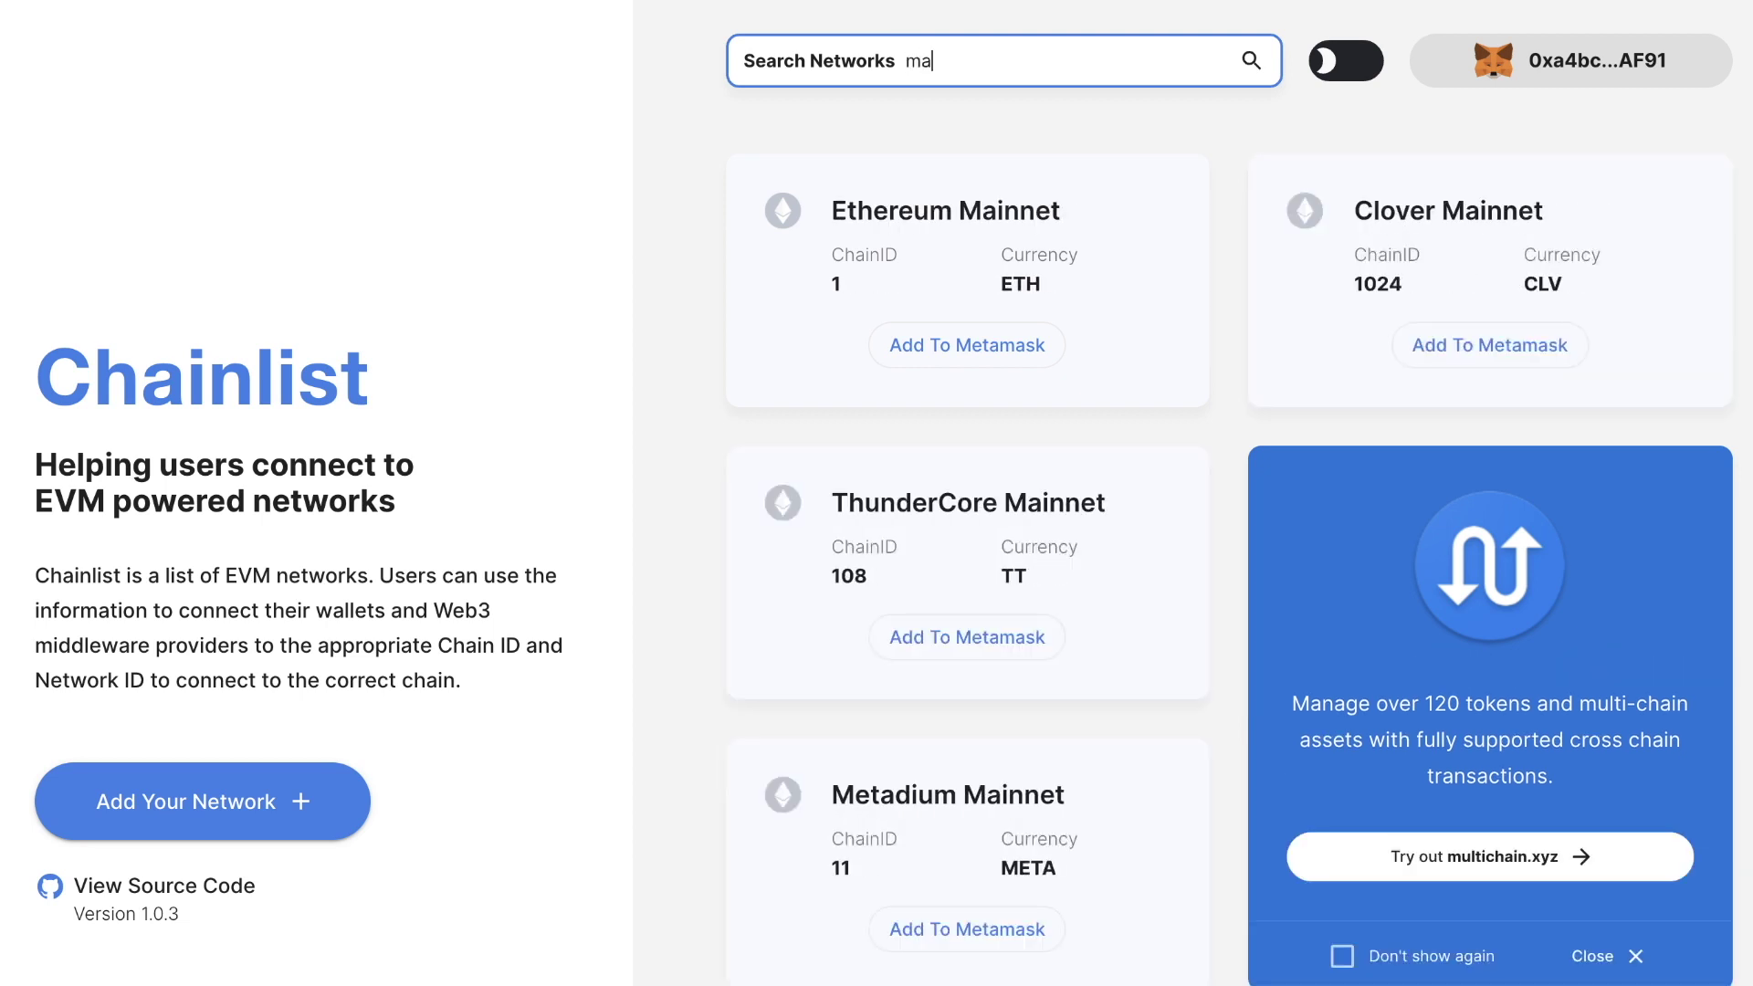
pyautogui.write('tic')
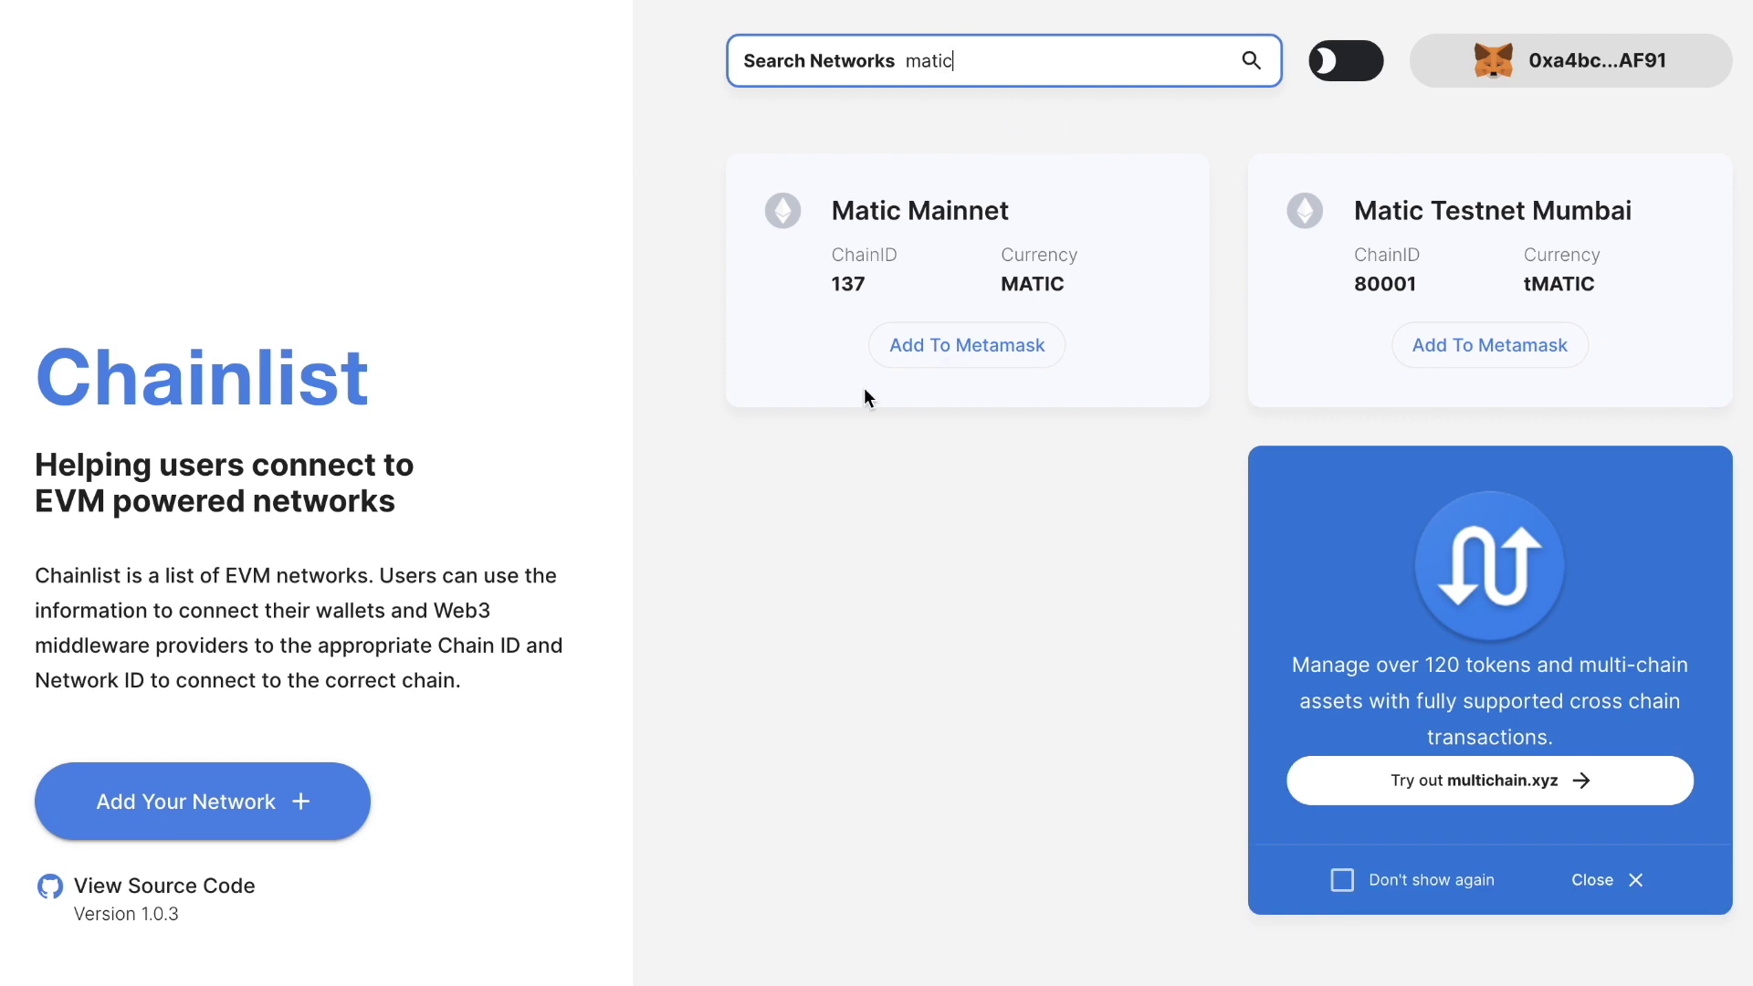
# Add Matic Mainnet to MetaMask and switch the wallet to the Matic network
pyautogui.click(955, 352)
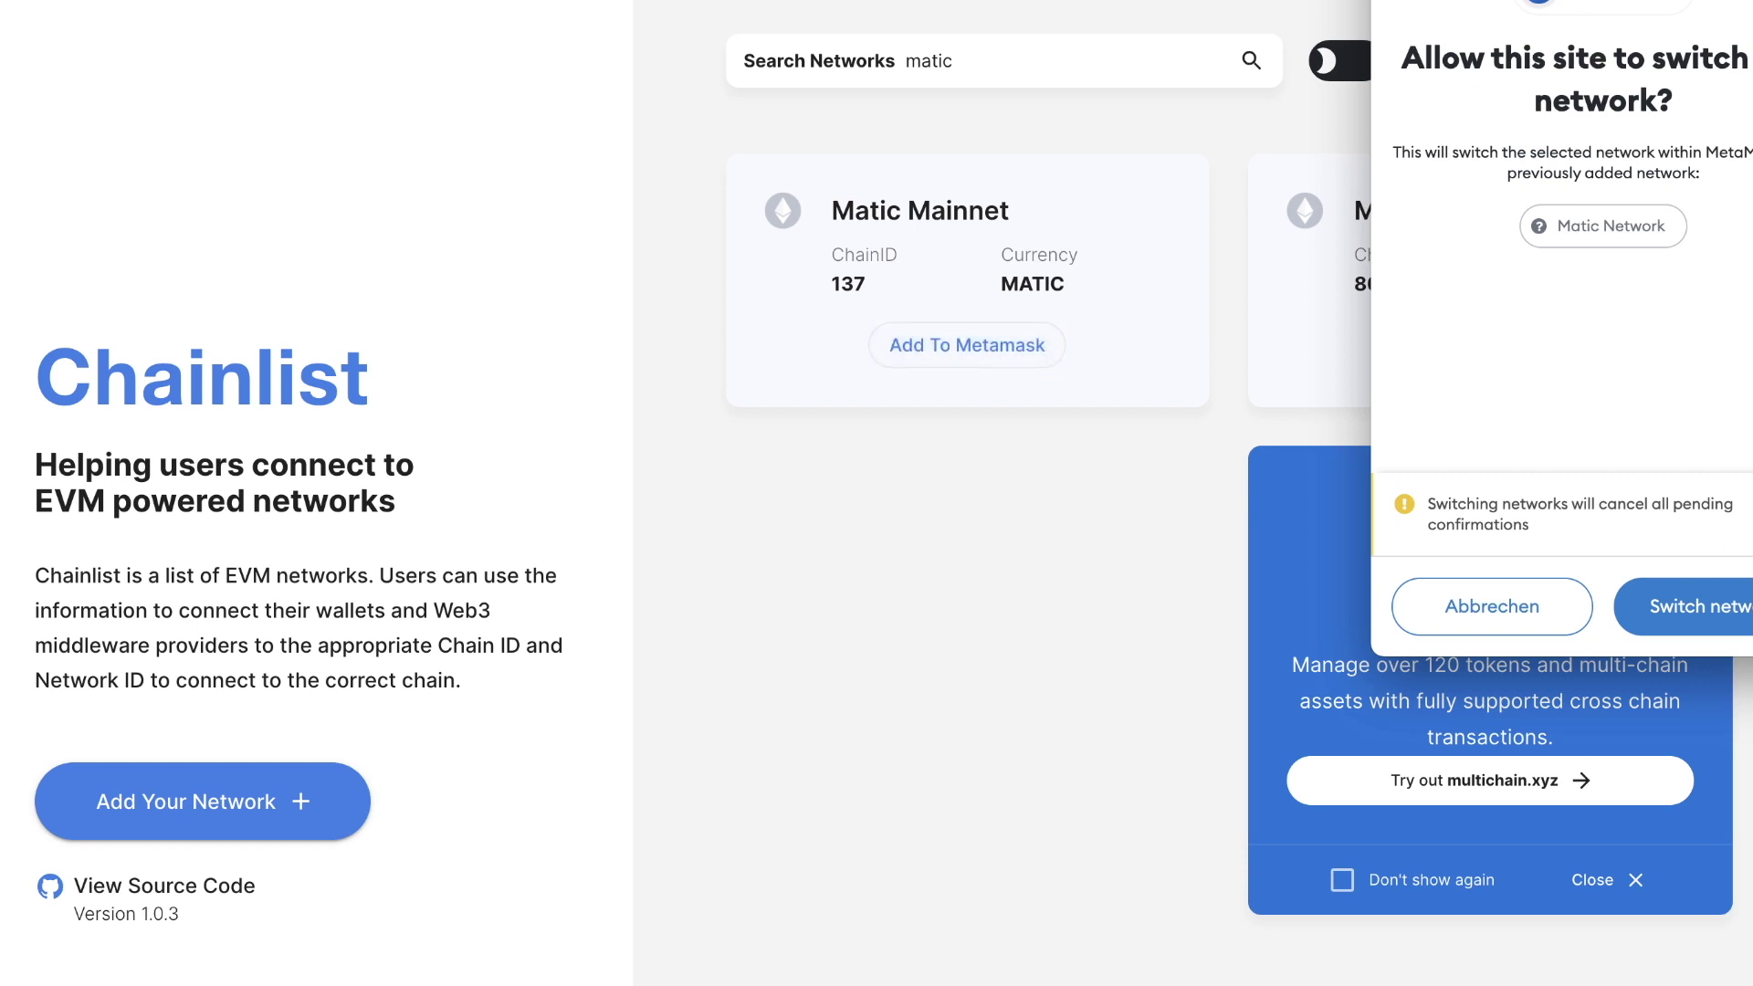
pyautogui.click(1704, 607)
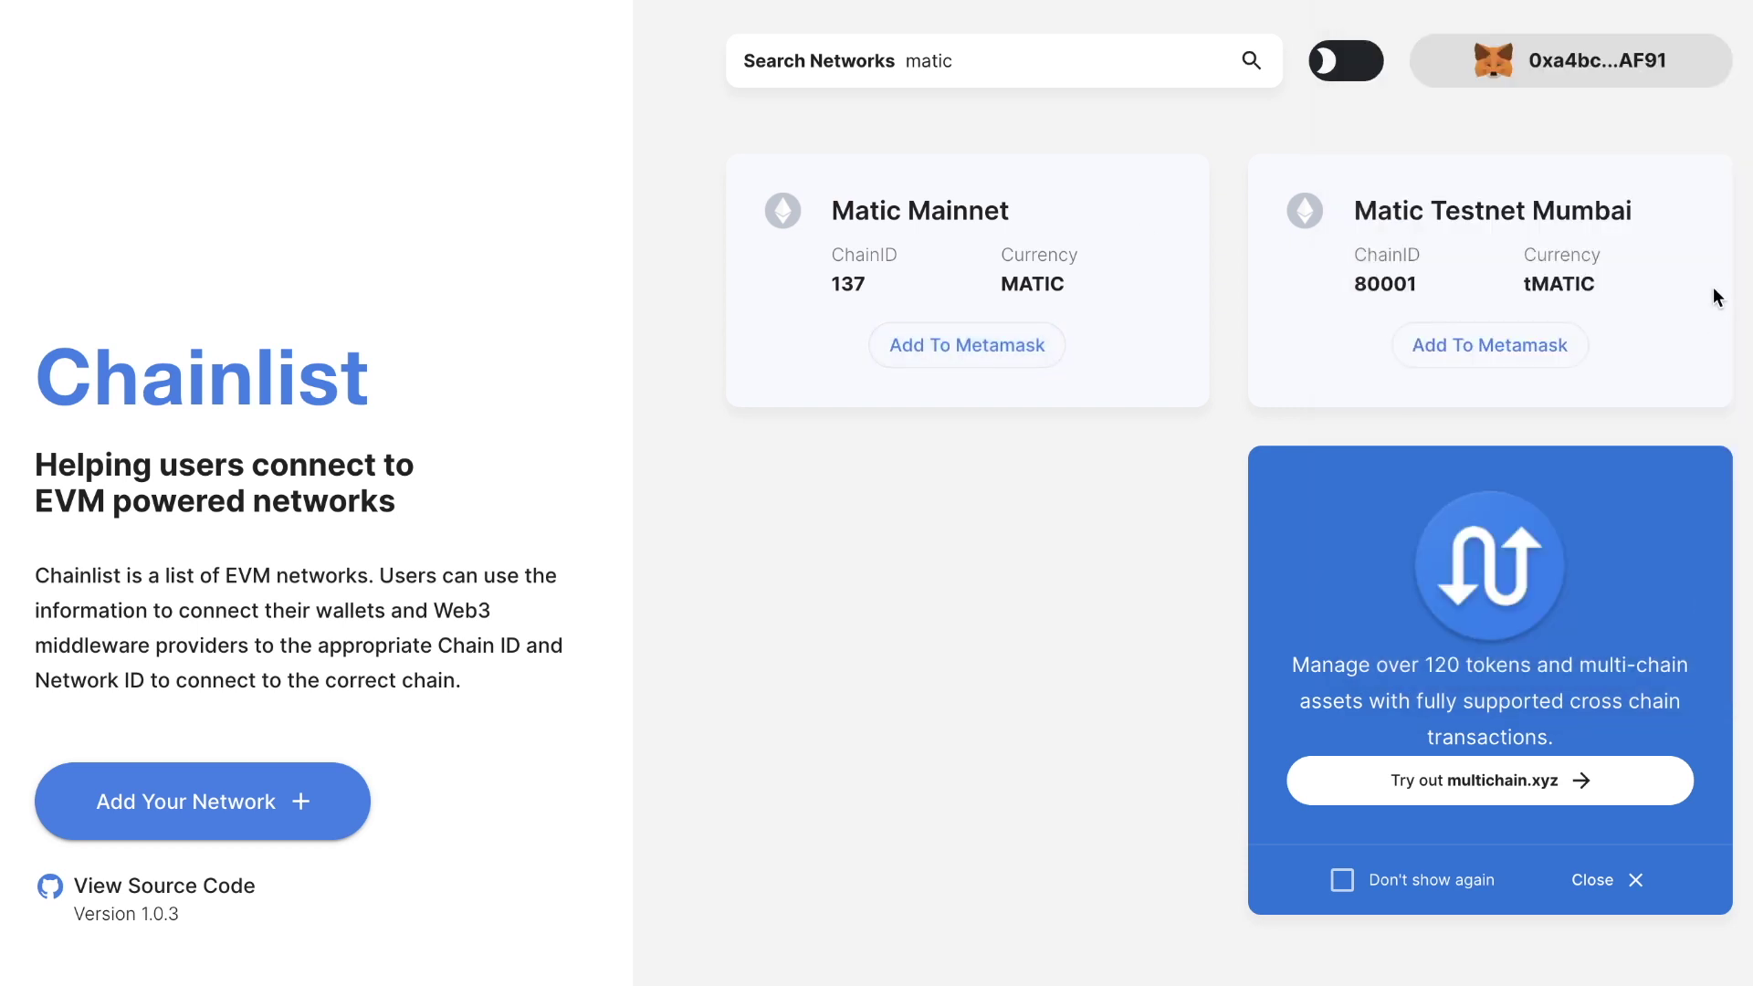
pyautogui.hotkey('alt', 'shift', 'm')
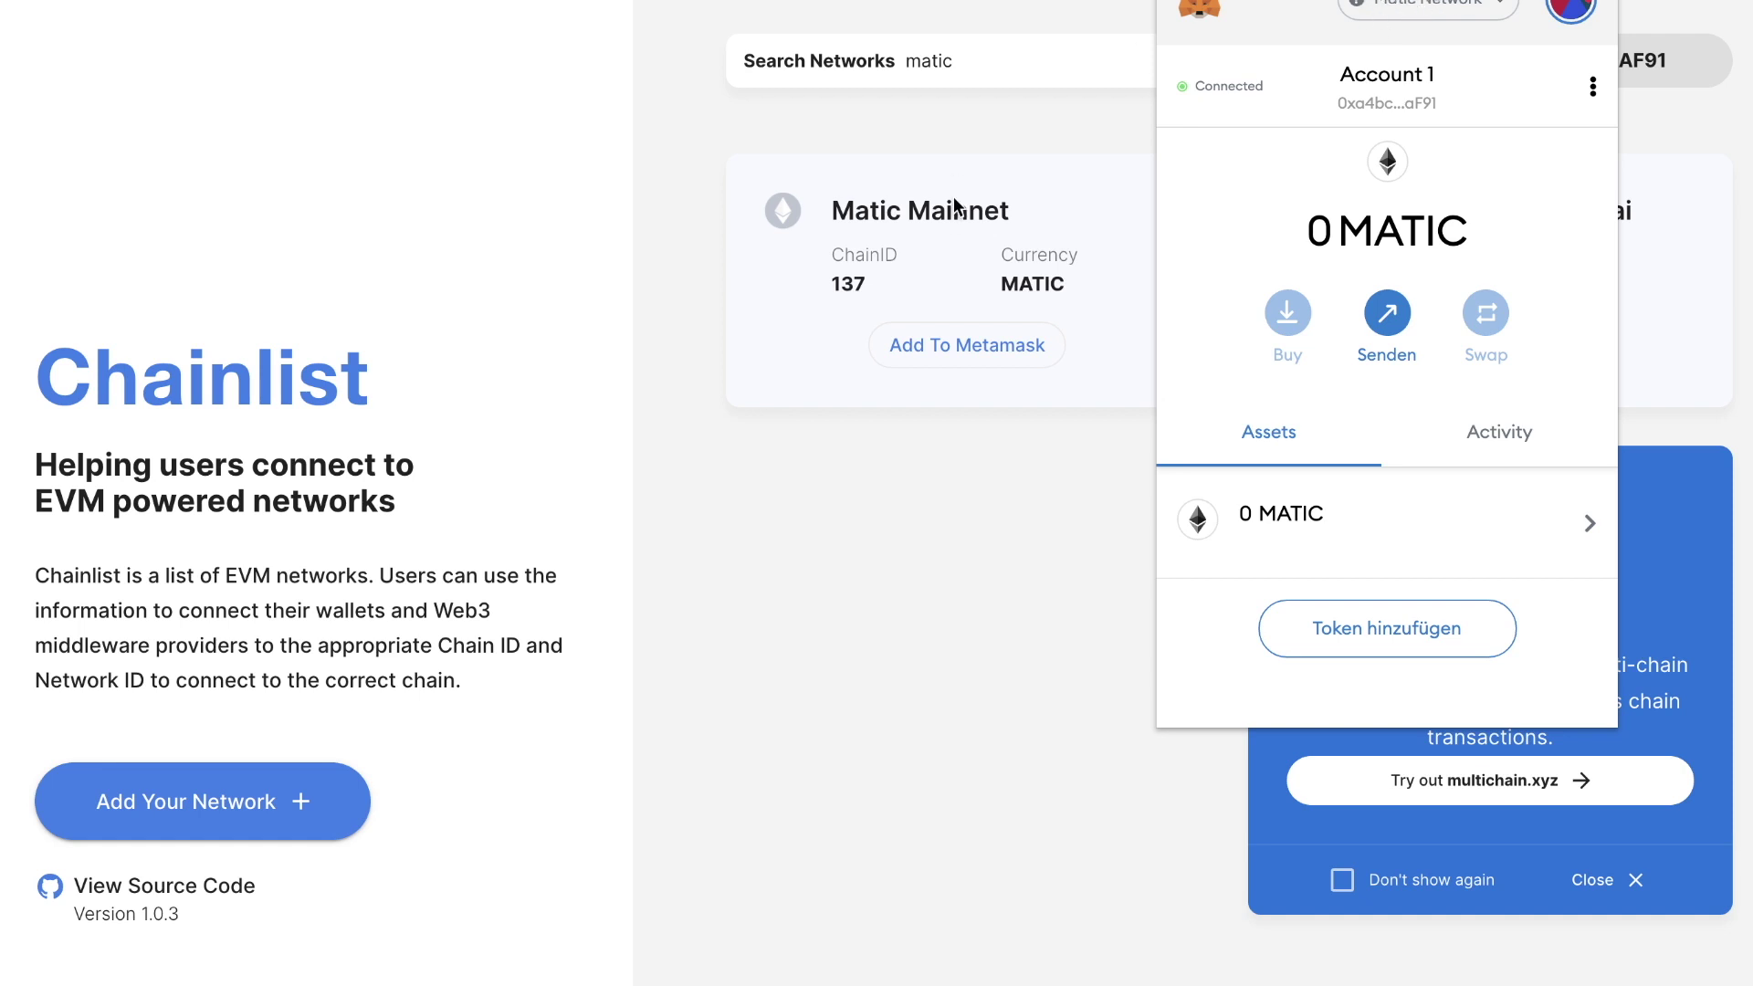
# Close the wallet overview showing 0 MATIC and delete 'matic' from the network search
pyautogui.click(671, 146)
pyautogui.click(1096, 57)
pyautogui.doubleClick(929, 60)
pyautogui.click(911, 64)
pyautogui.click(1009, 60)
pyautogui.moveTo(1009, 60); pyautogui.dragTo(866, 66)
pyautogui.press('BackSpace')
pyautogui.click(700, 332)
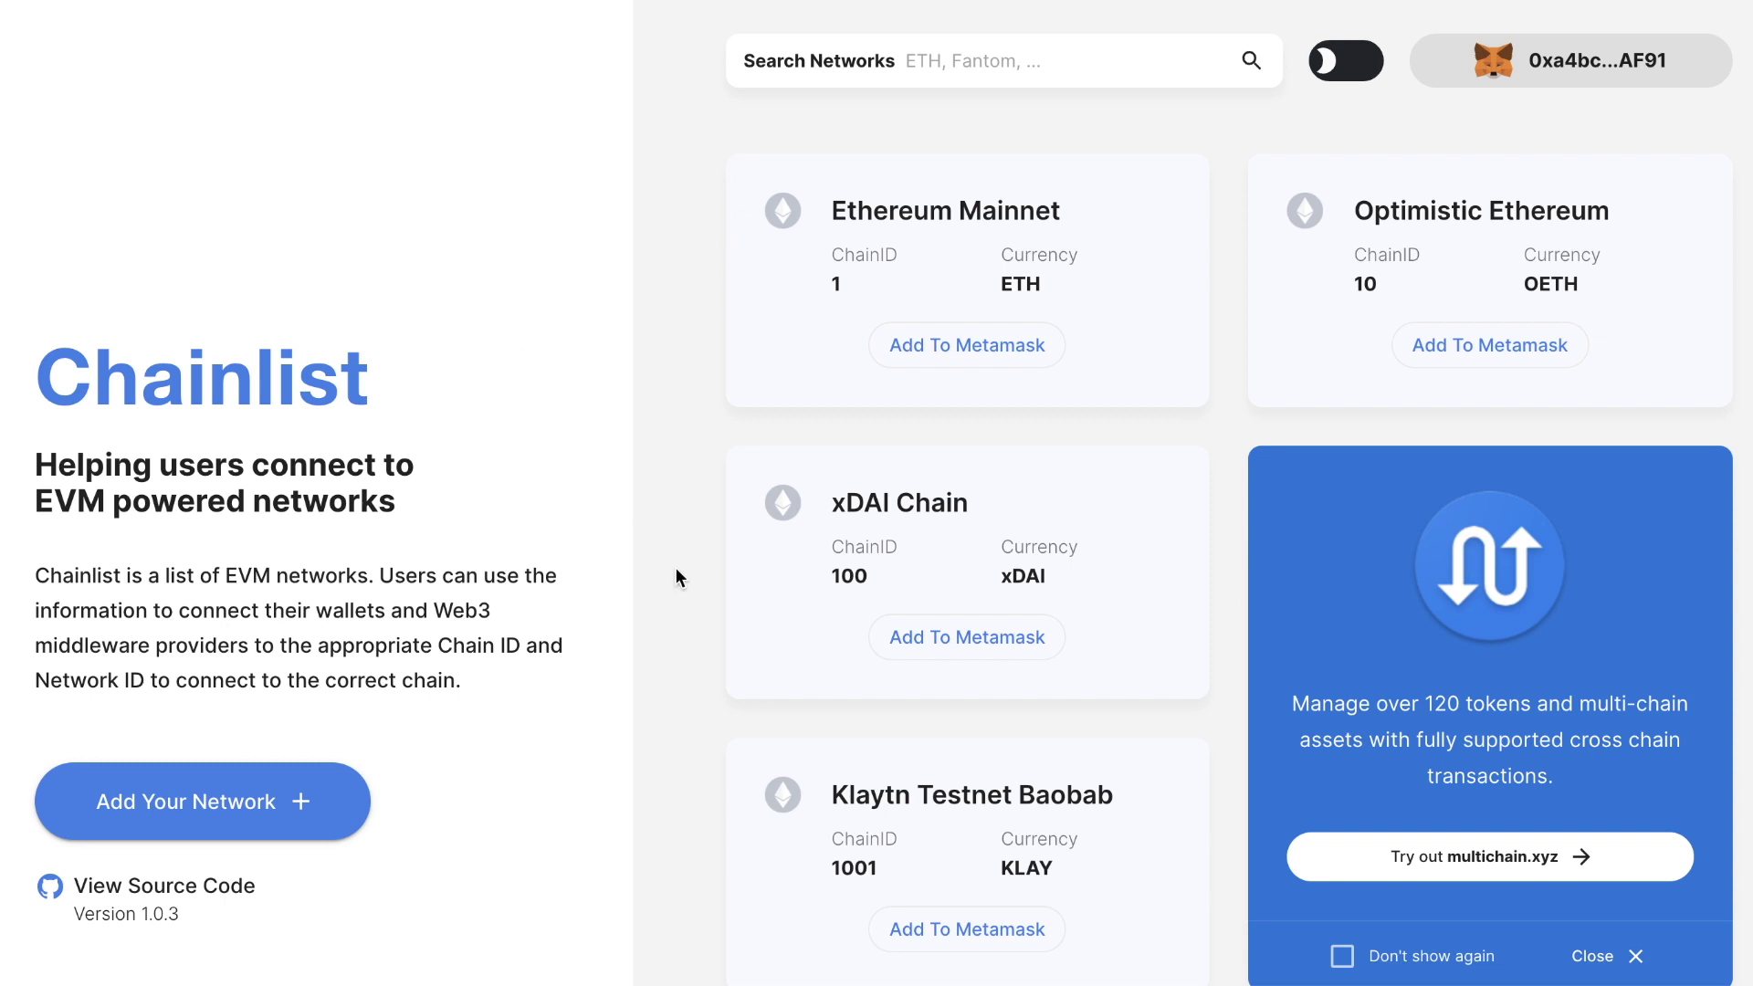
pyautogui.scroll(-20, 675, 569)
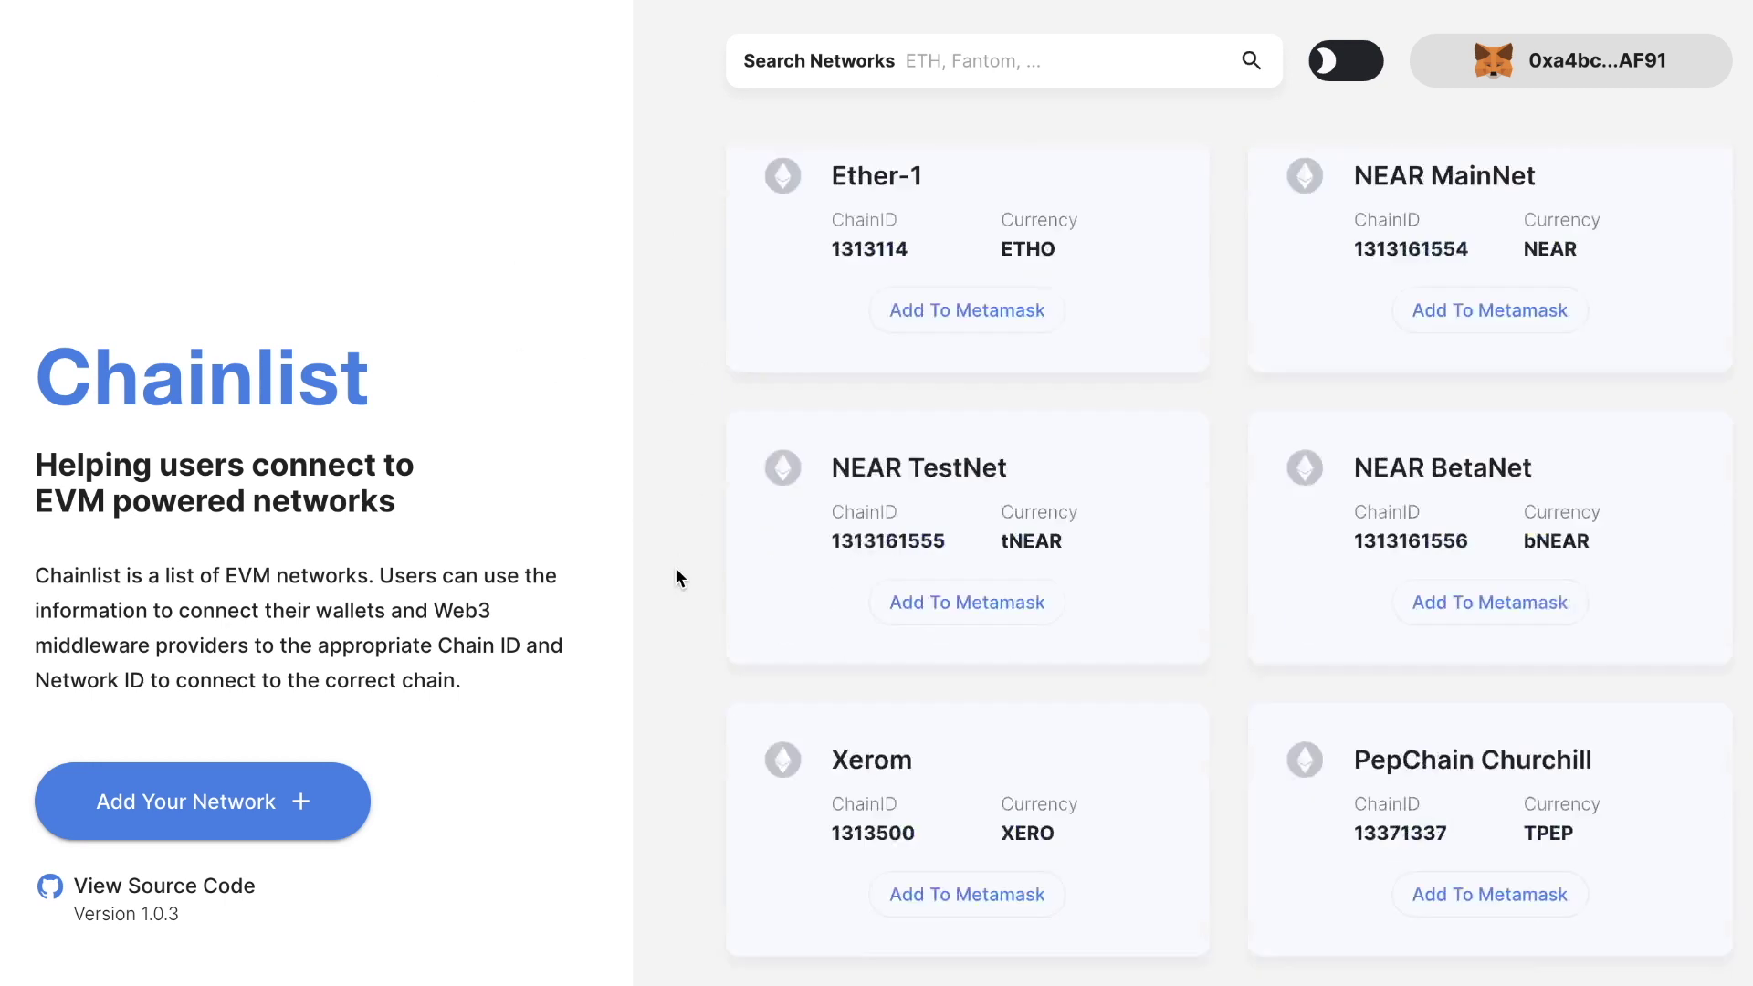